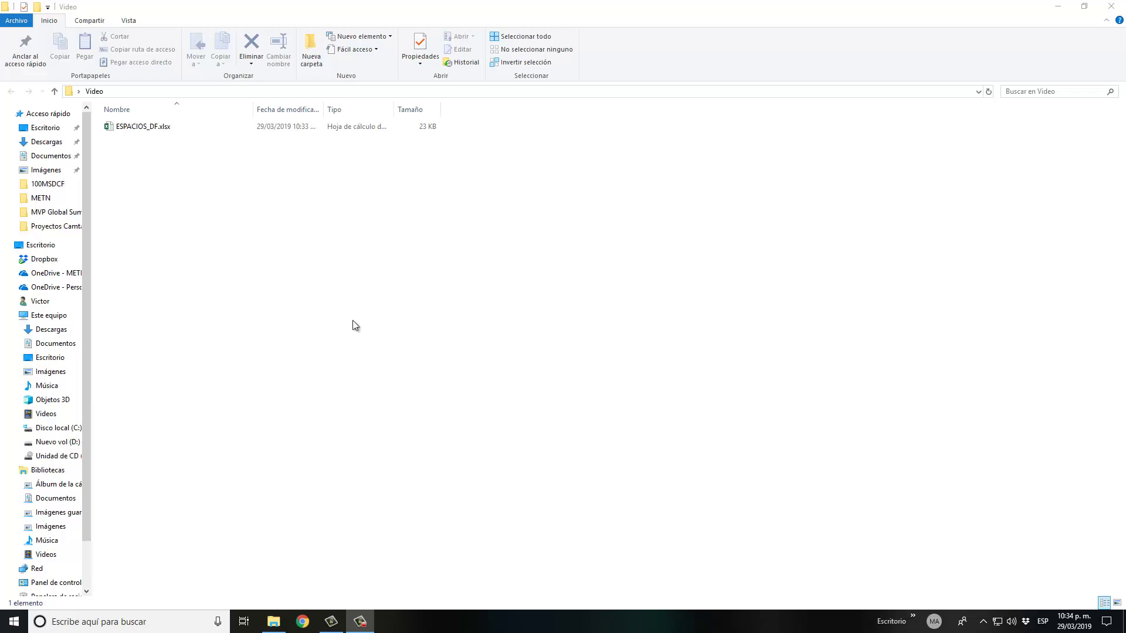
# Open ESPACIOS_DF.xlsx and check the NÚMERO CONSECUTIVO column and the TIPO filter categories
pyautogui.doubleClick(153, 128)
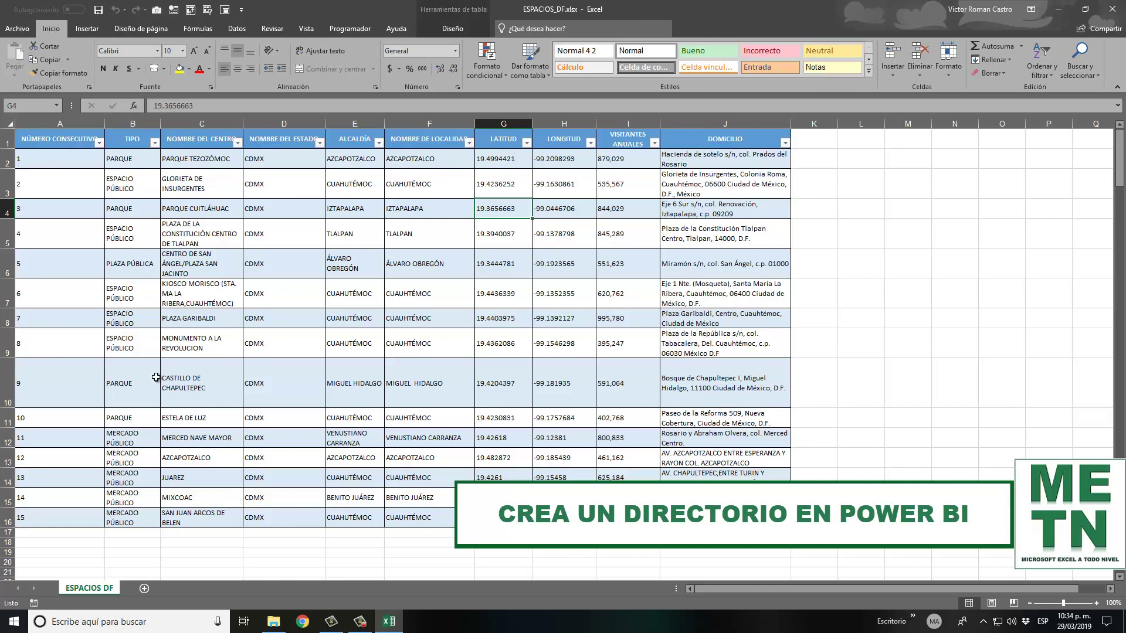
pyautogui.click(62, 123)
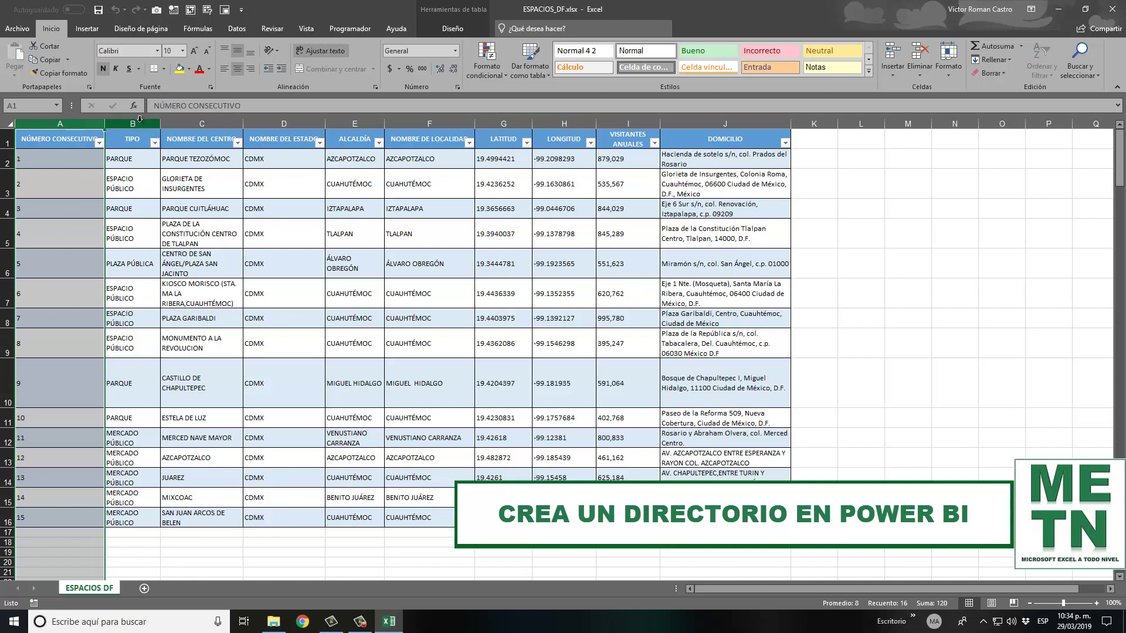
pyautogui.click(132, 139)
pyautogui.click(154, 144)
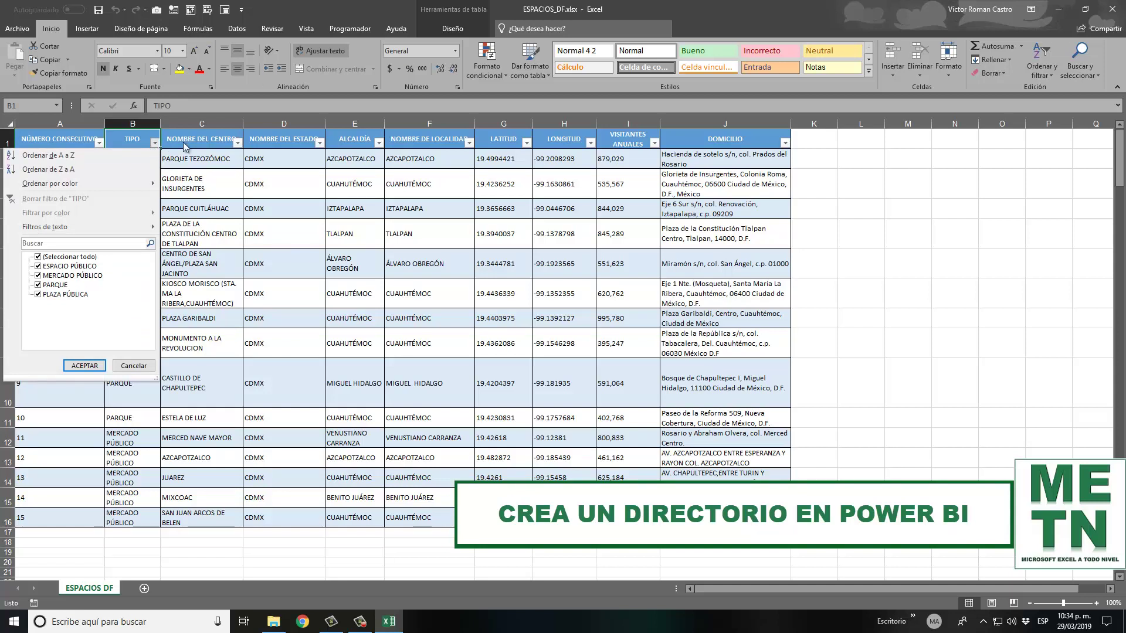
pyautogui.click(211, 139)
pyautogui.click(203, 138)
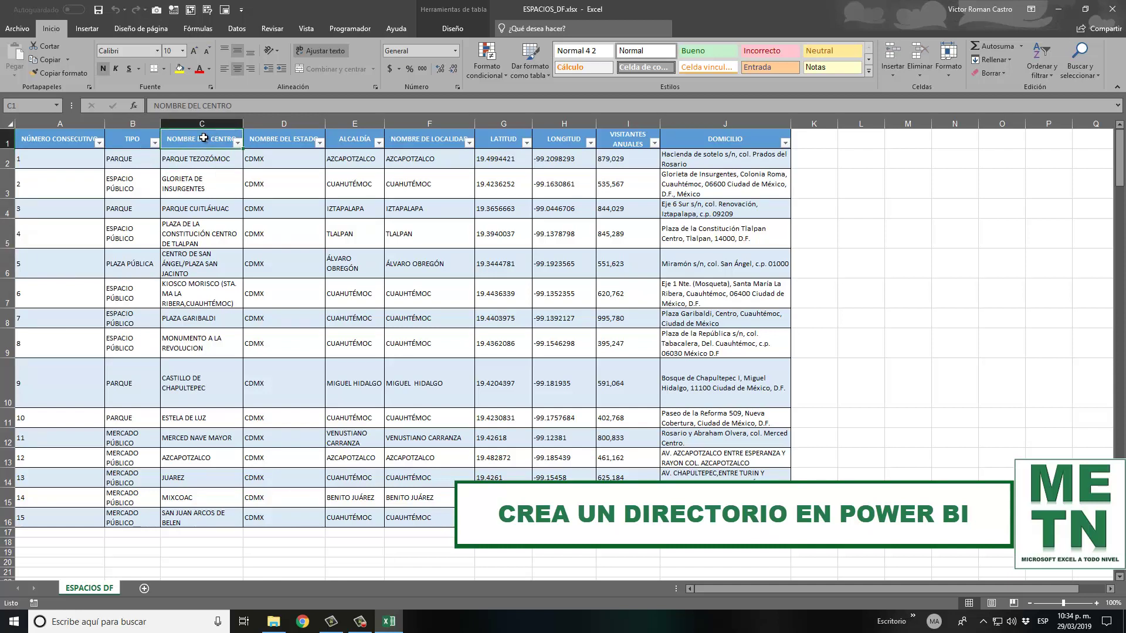
# Inspect the NOMBRE DEL ESTADO, ALCALDÍA and NOMBRE DE LOCALIDAD column values
pyautogui.press('Right')
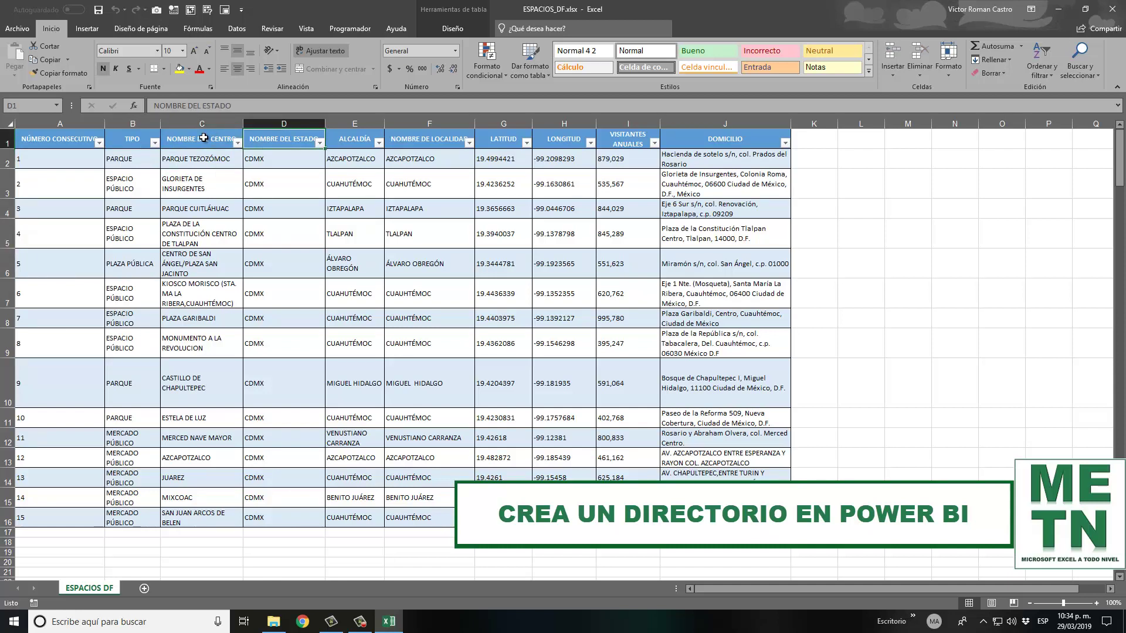
pyautogui.press('Down')
pyautogui.hotkey('ctrl', 'shift', 'Down')
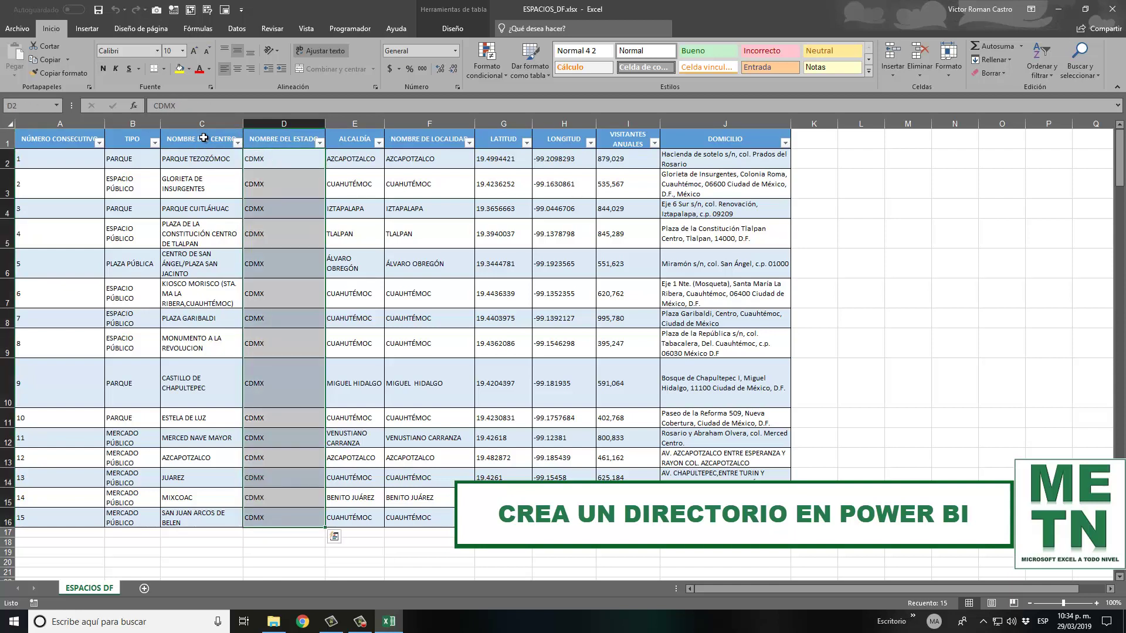
pyautogui.press('Up')
pyautogui.press('Right')
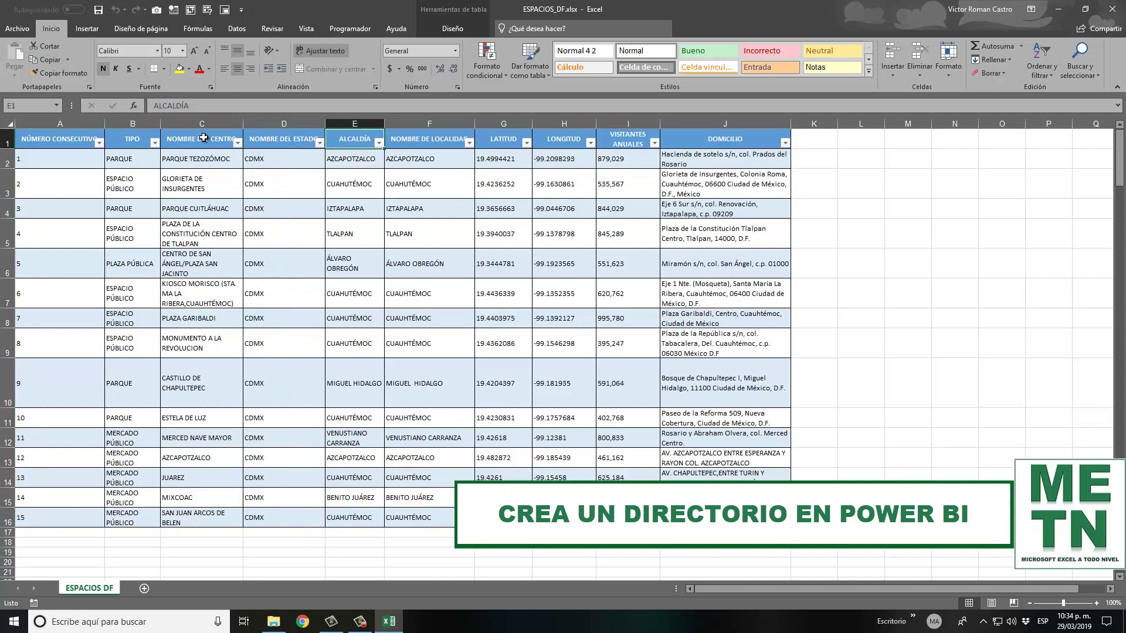
pyautogui.hotkey('alt', 'Down')
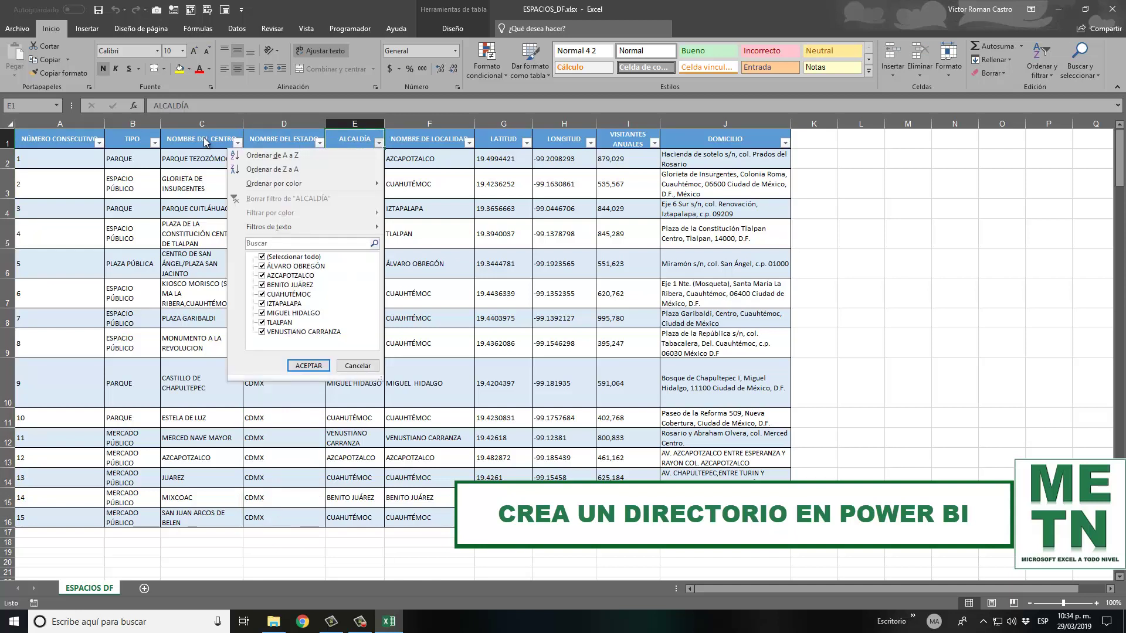
pyautogui.press('Escape')
pyautogui.press('Right')
pyautogui.hotkey('alt', 'Down')
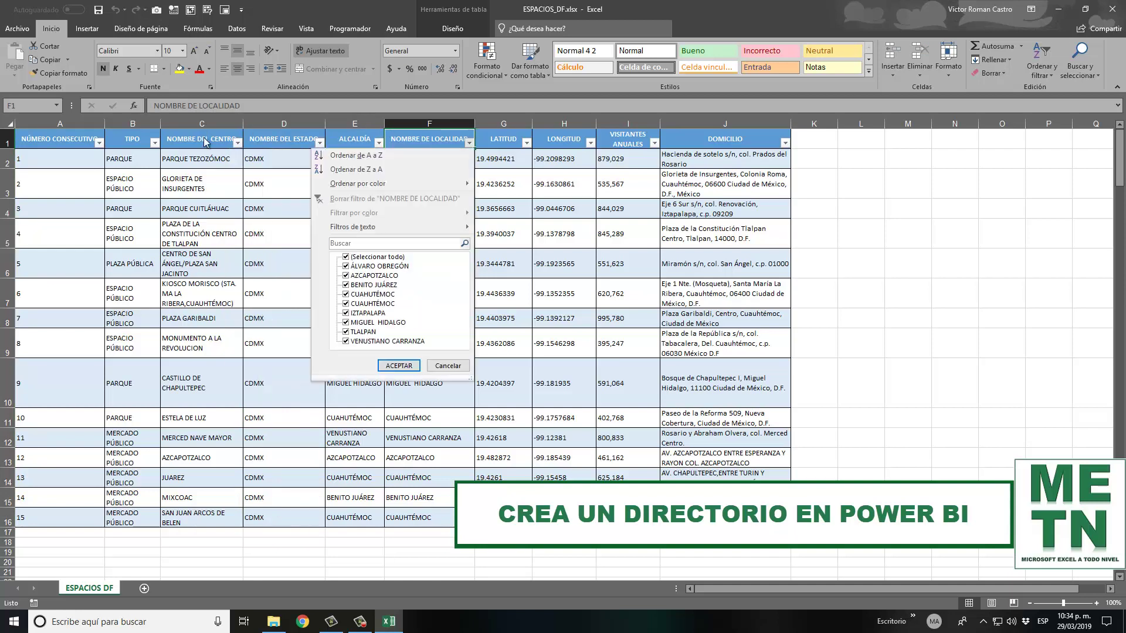
pyautogui.press('Escape')
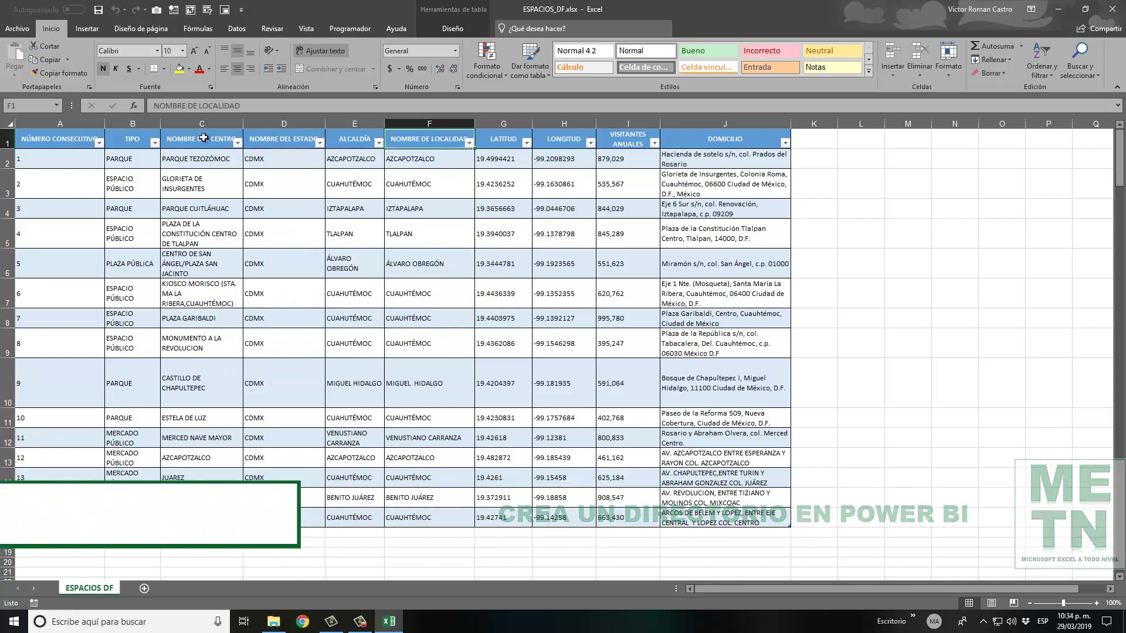
pyautogui.press('Right')
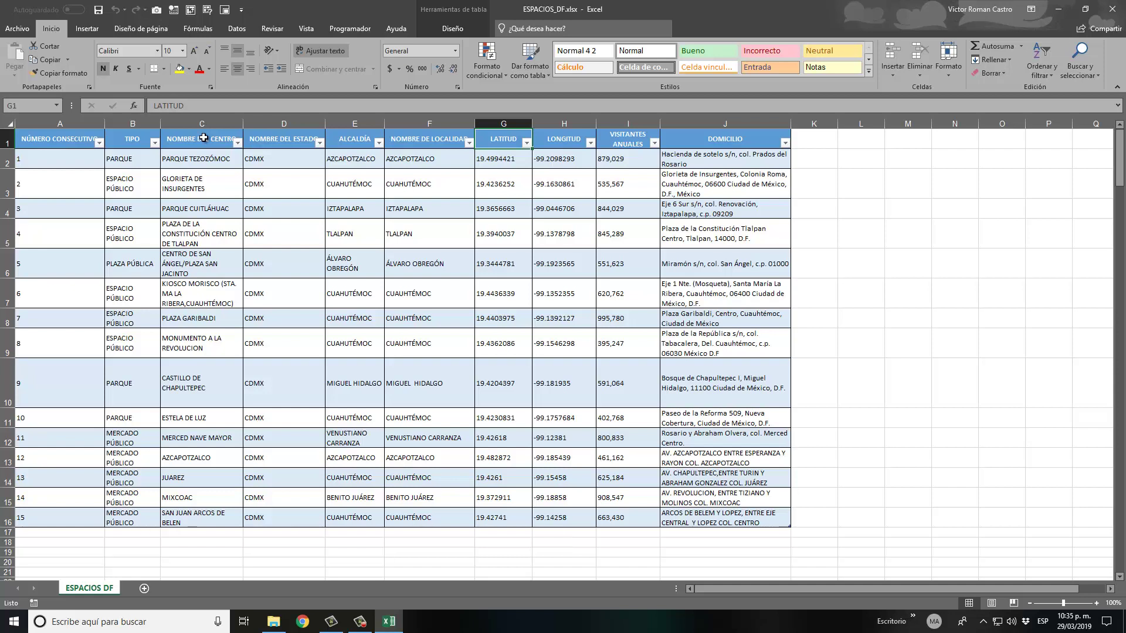
# Review the VISITANTES ANUALES column and first DOMICILIO address, then close Excel
pyautogui.press('Right')
pyautogui.press('Right')
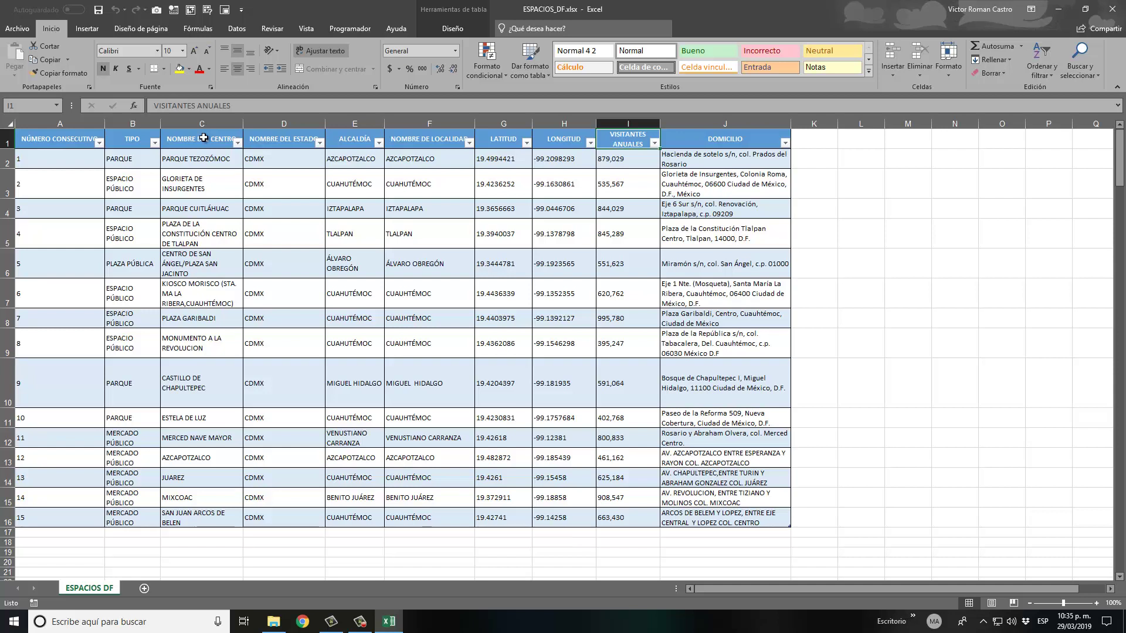
pyautogui.press('Right')
pyautogui.press('Down')
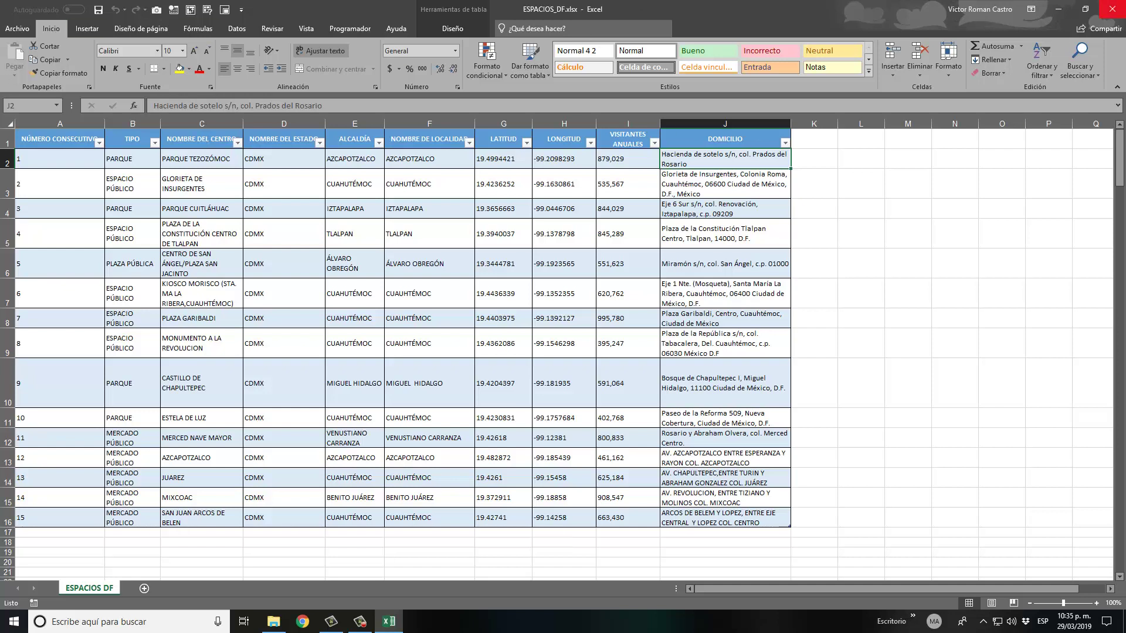
pyautogui.click(1117, 9)
# Launch Power BI Desktop, dismiss the welcome screen and collapse the Filtros pane
pyautogui.press('super')
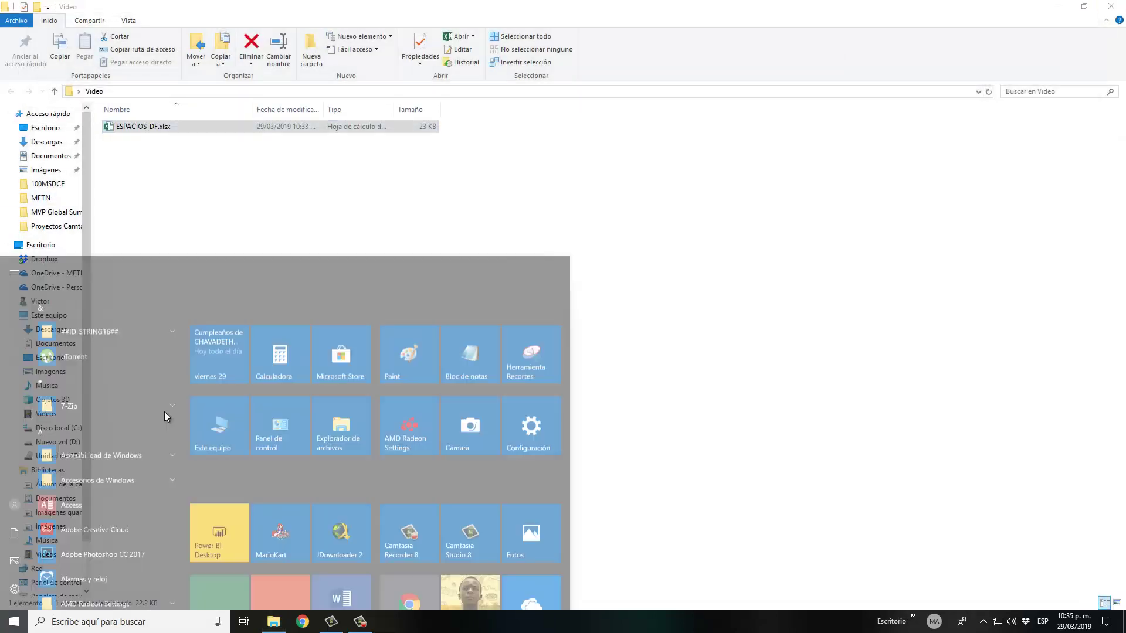
pyautogui.click(234, 437)
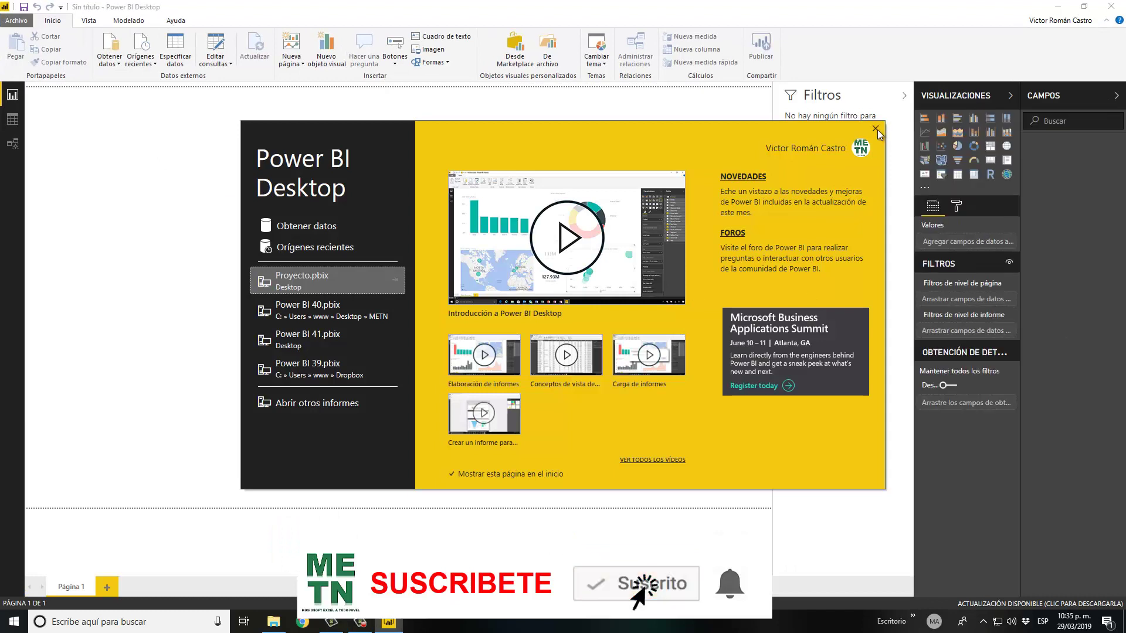
pyautogui.click(876, 129)
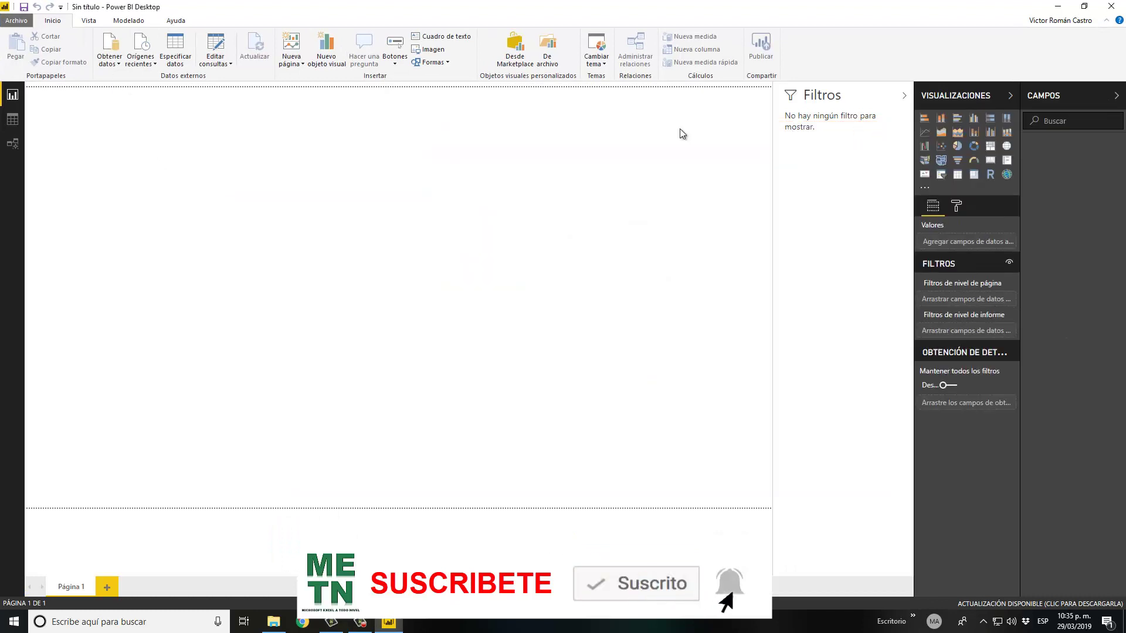
pyautogui.click(906, 96)
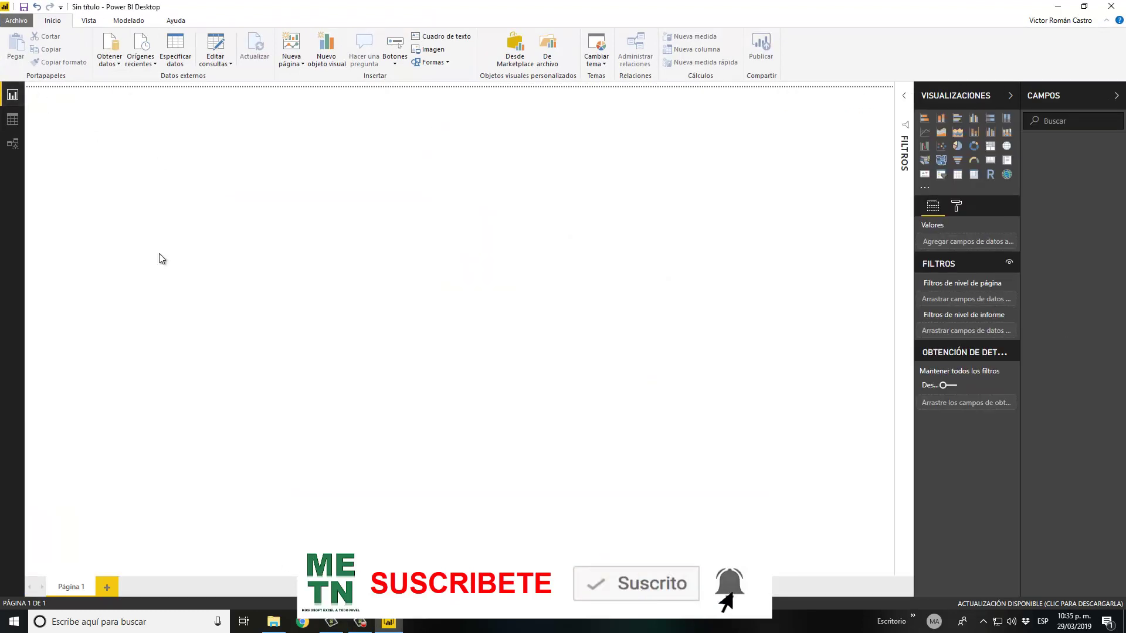
# Load Tabla1 from the ESPACIOS_DF.xlsx Excel workbook through the Navegador
pyautogui.click(110, 62)
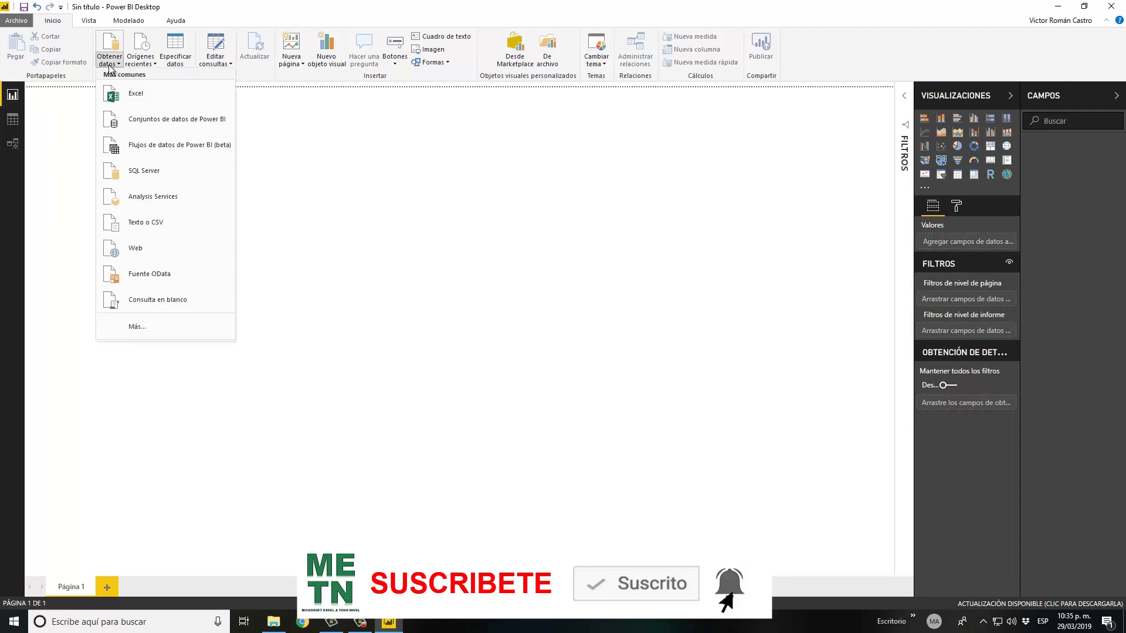
pyautogui.click(150, 101)
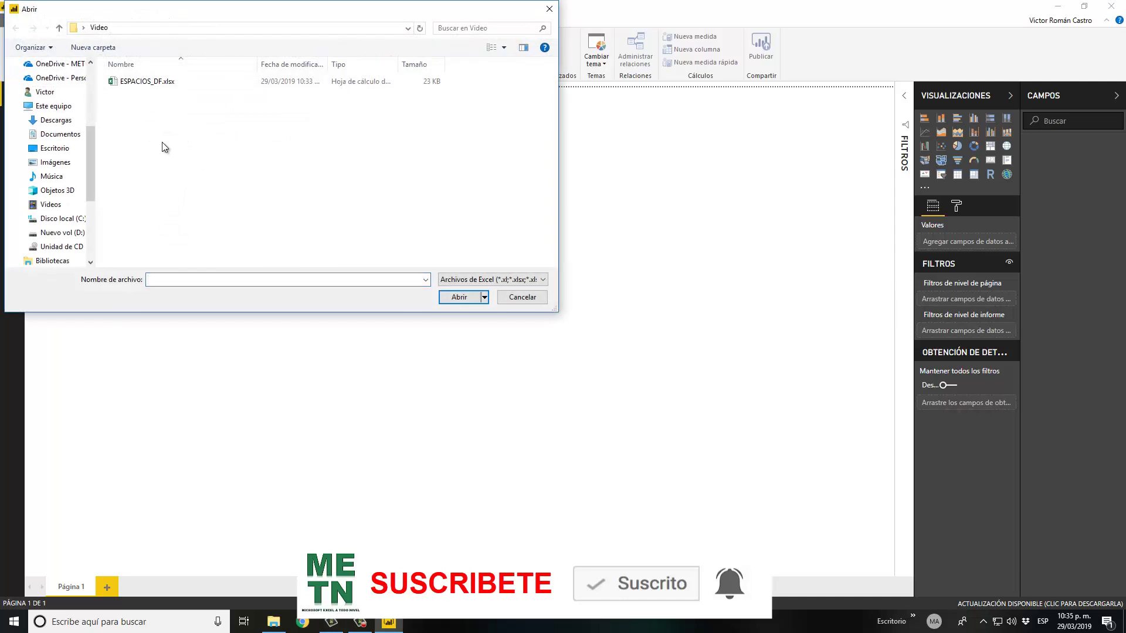
pyautogui.doubleClick(145, 86)
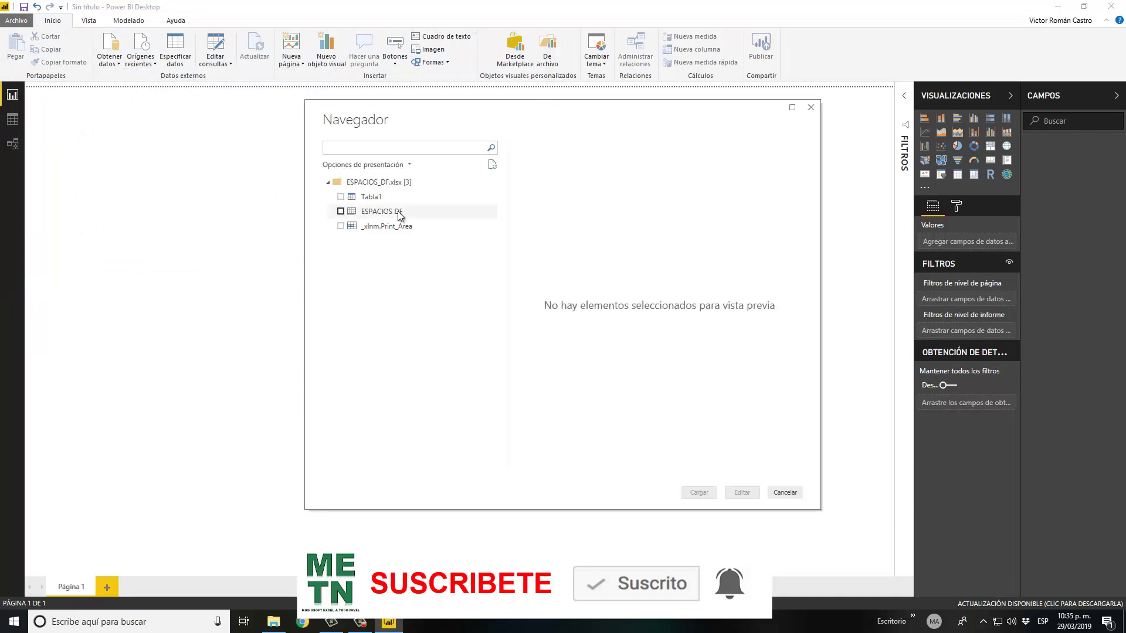
pyautogui.click(340, 198)
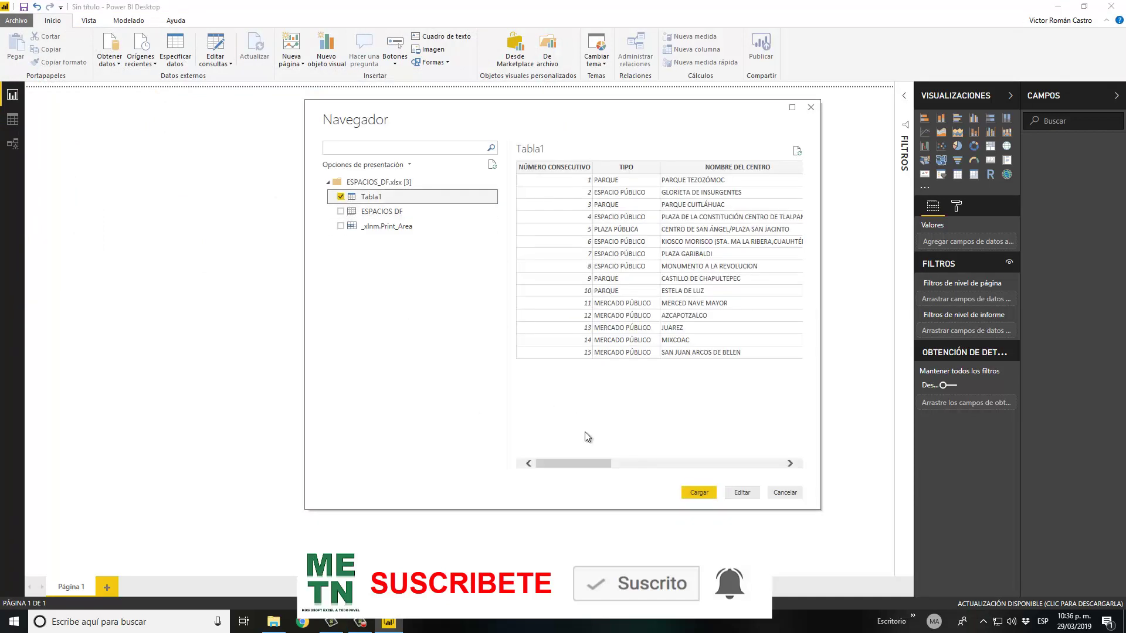
pyautogui.moveTo(570, 461); pyautogui.dragTo(730, 464)
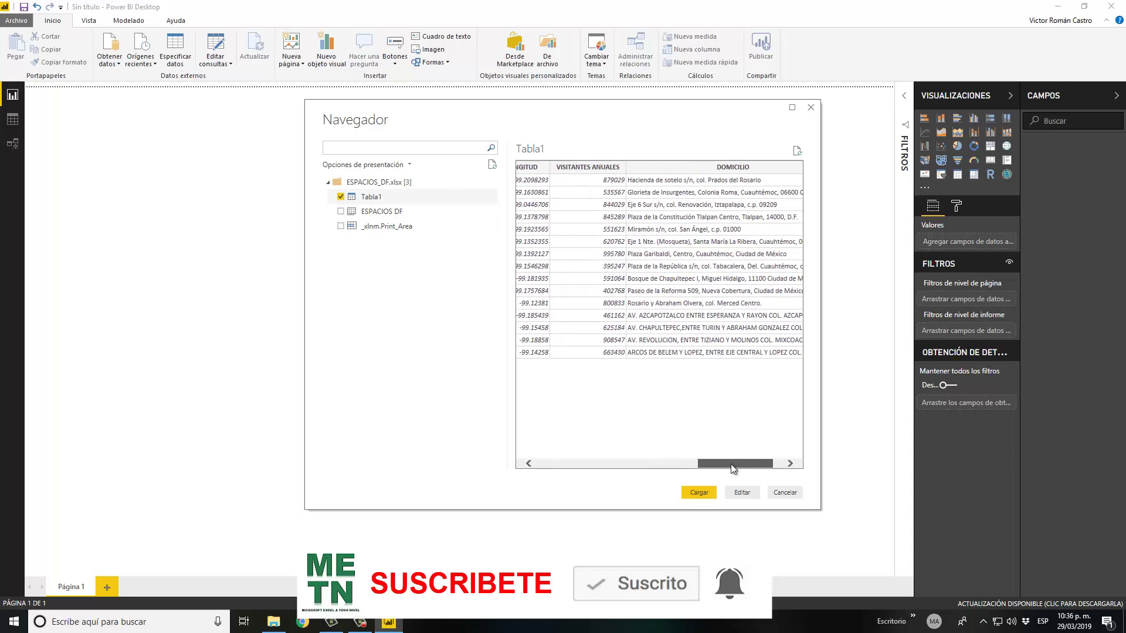
pyautogui.click(705, 494)
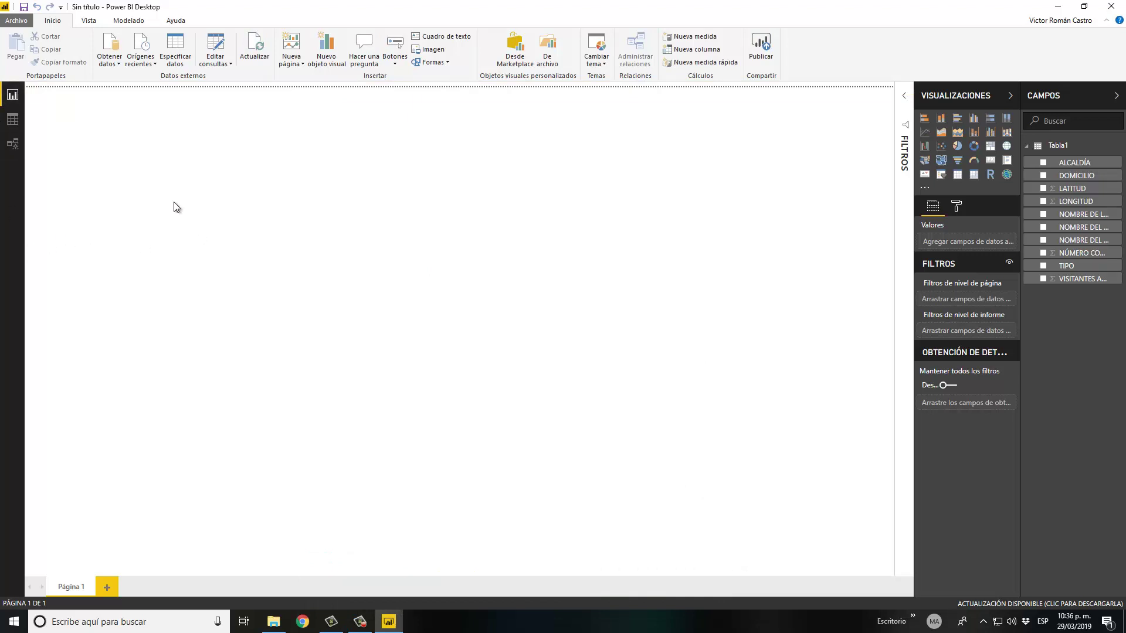
pyautogui.click(13, 119)
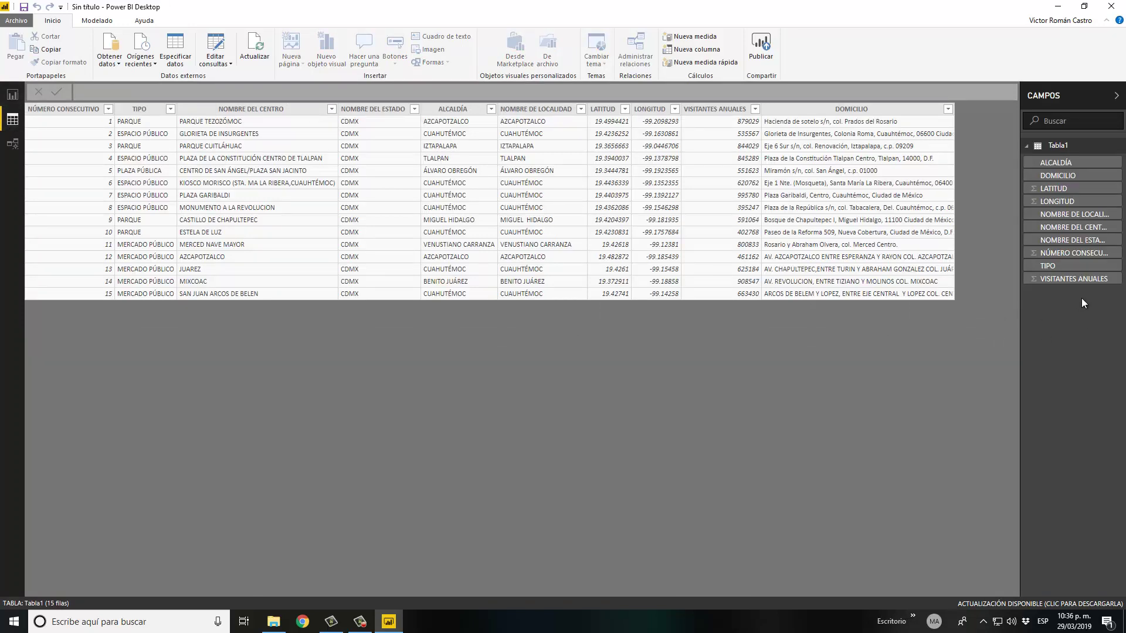
pyautogui.click(12, 95)
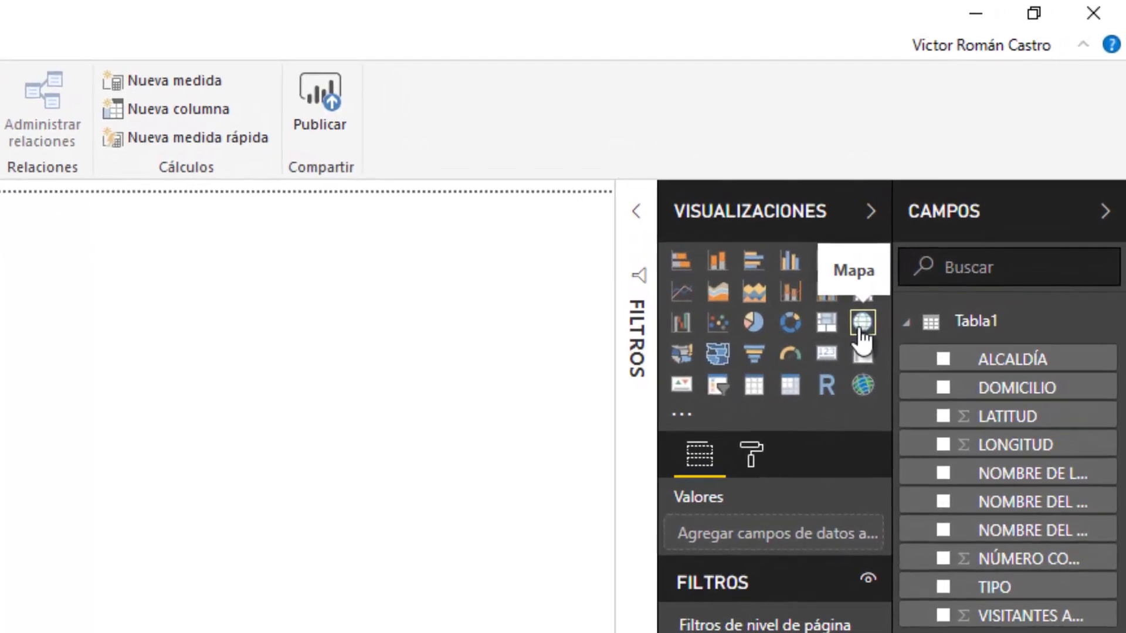
# Insert a blank Map visual from the Visualizations pane
pyautogui.click(861, 329)
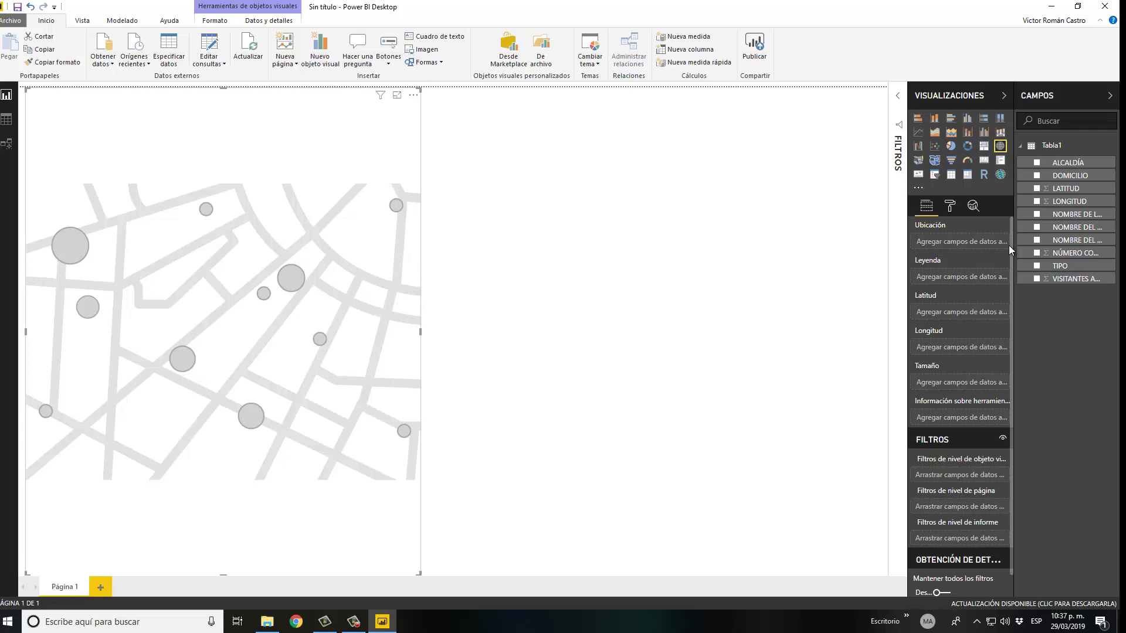
# Assign LATITUD and LONGITUD to the map's Latitud and Longitud wells, glancing at Data view
pyautogui.moveTo(1071, 194)
pyautogui.mouseDown()
pyautogui.moveTo(985, 320)
pyautogui.moveTo(962, 315)
pyautogui.mouseUp()
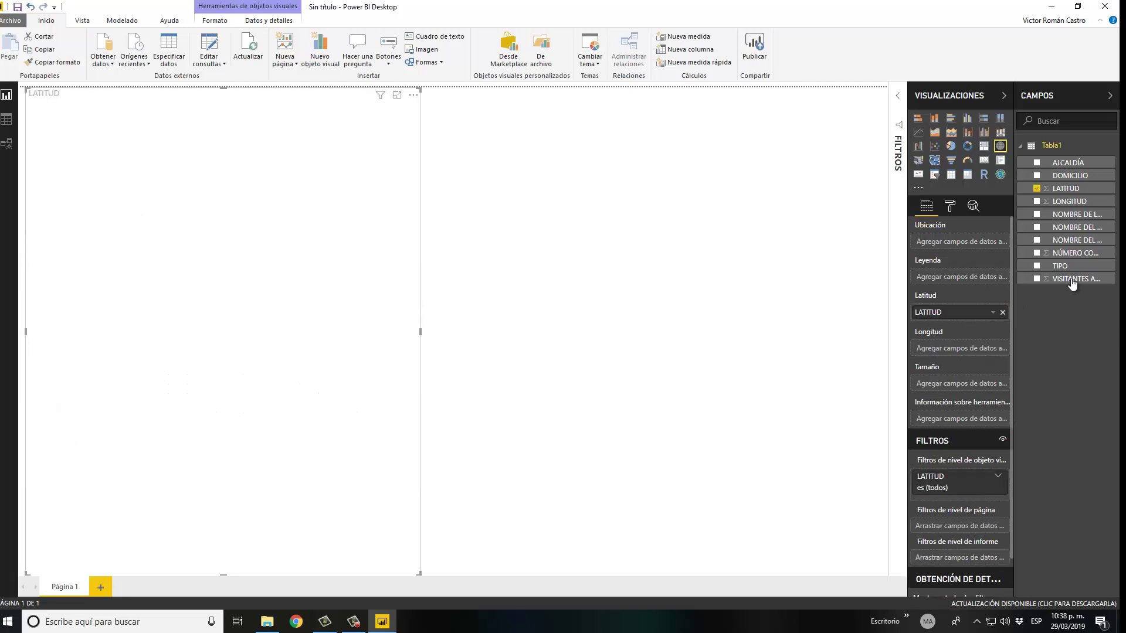
pyautogui.moveTo(1069, 202)
pyautogui.mouseDown()
pyautogui.moveTo(1008, 351)
pyautogui.moveTo(969, 352)
pyautogui.mouseUp()
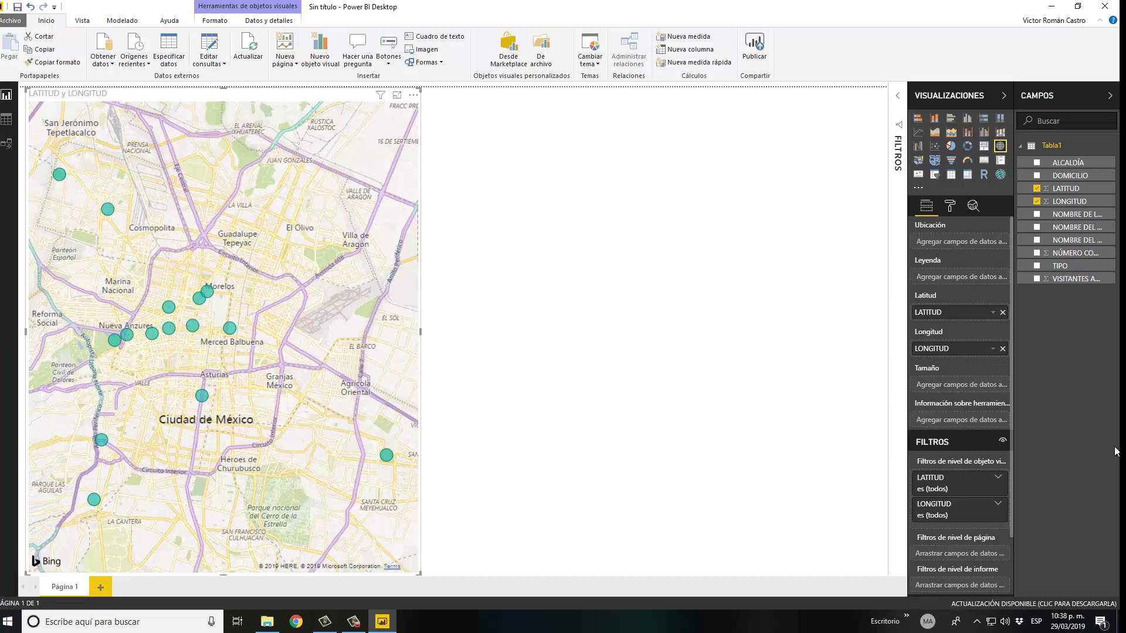
pyautogui.click(7, 120)
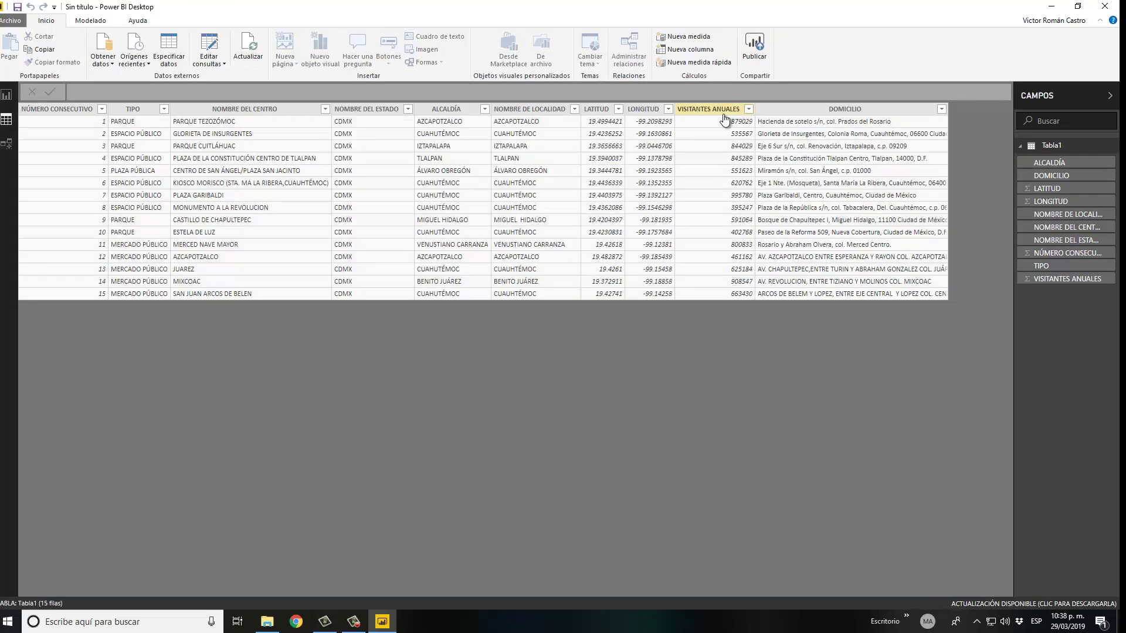
pyautogui.click(7, 97)
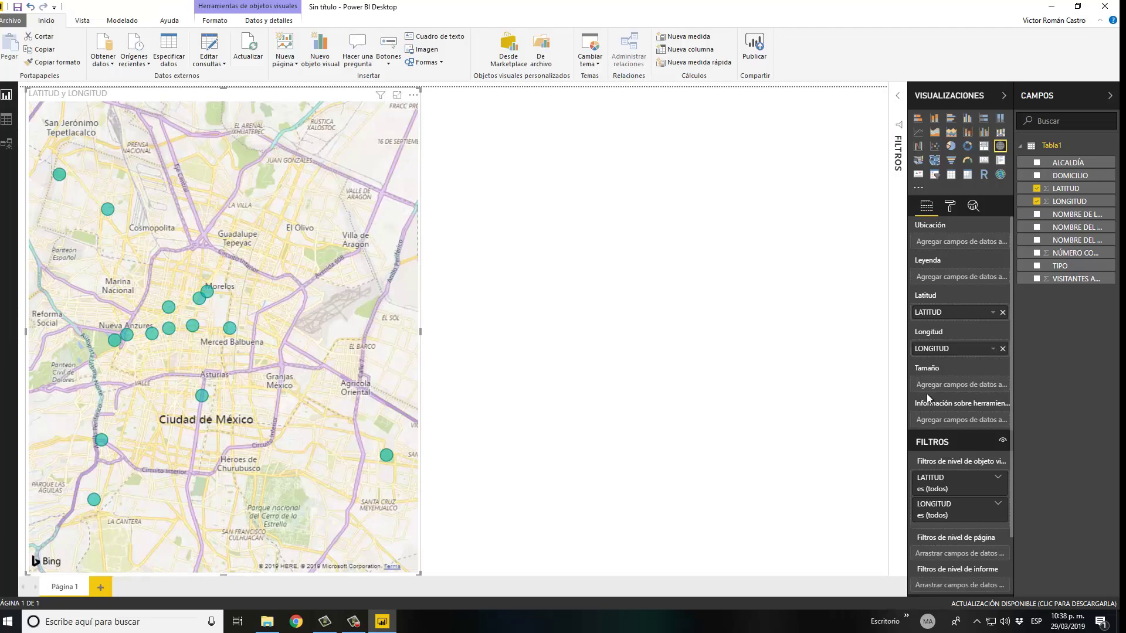
pyautogui.moveTo(1075, 280)
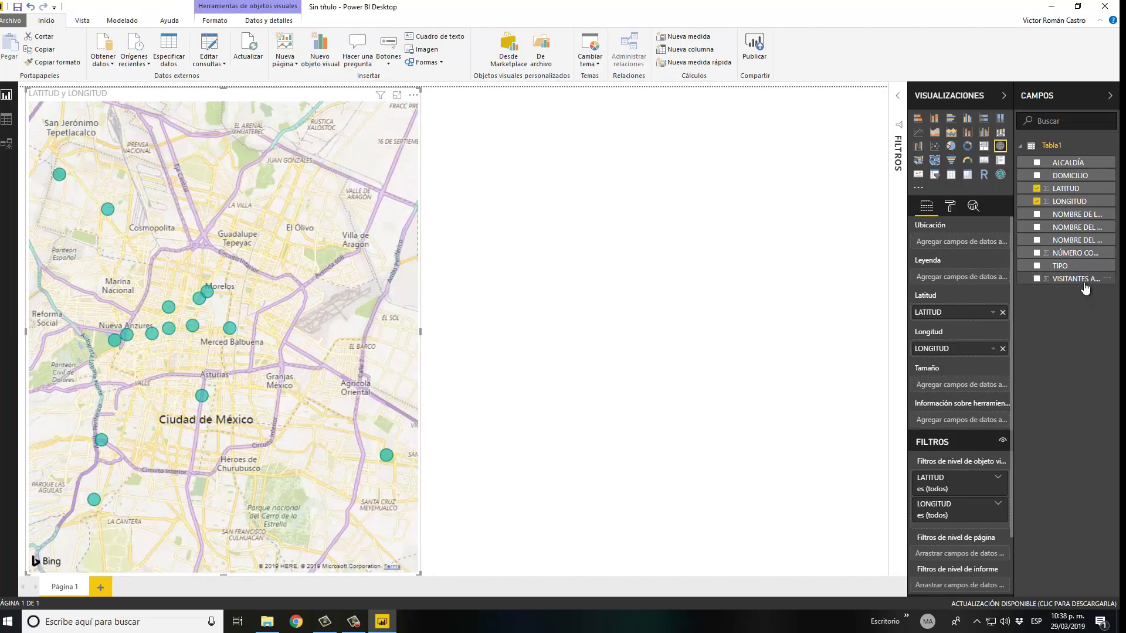
# Put VISITANTES ANUALES in the Tamaño well, keeping the Suma aggregation
pyautogui.moveTo(1076, 281); pyautogui.dragTo(991, 387)
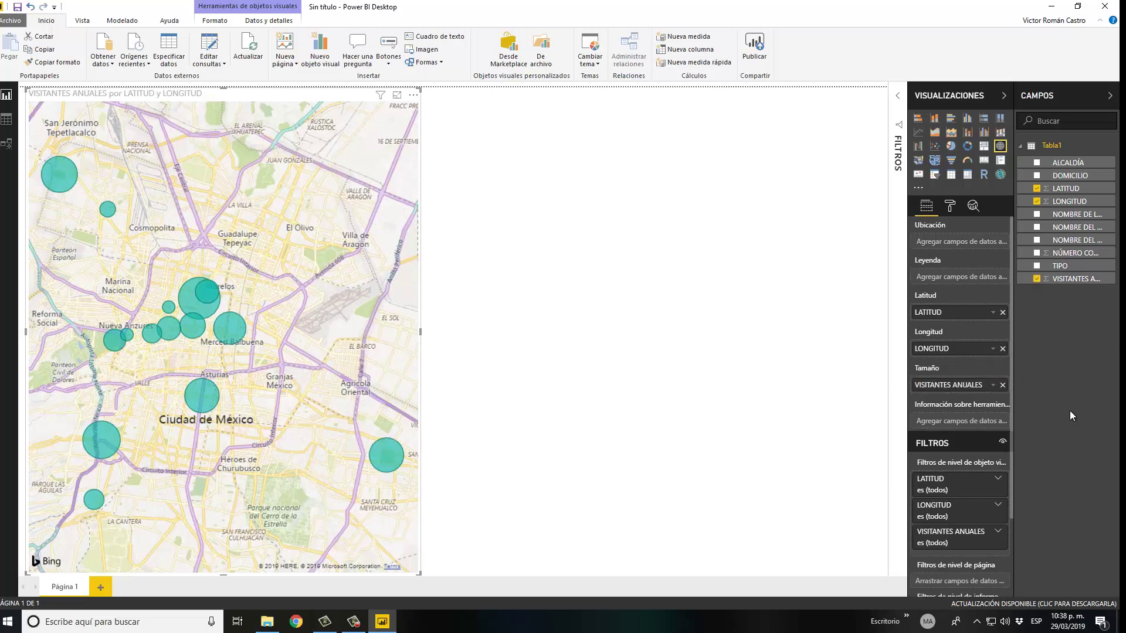
pyautogui.click(993, 386)
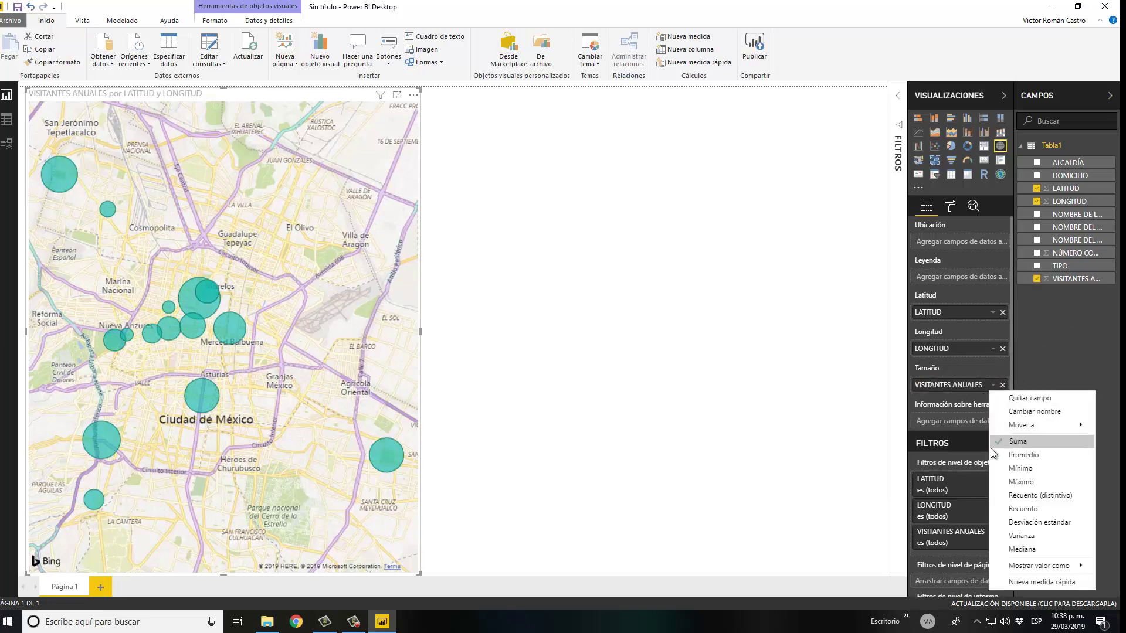
pyautogui.click(1061, 359)
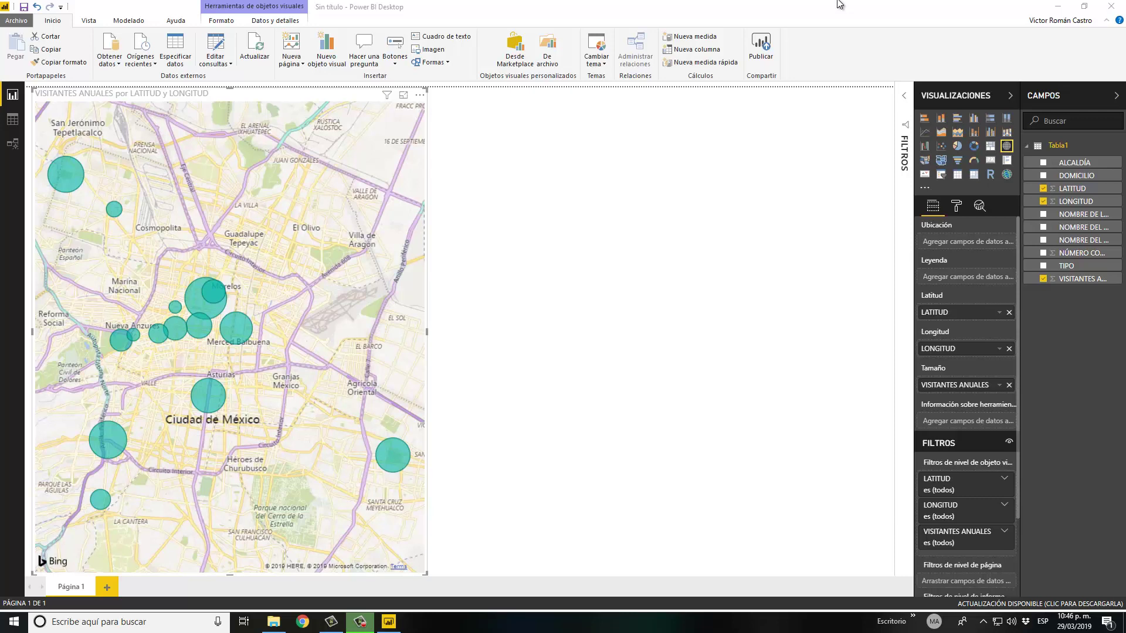
pyautogui.click(845, 208)
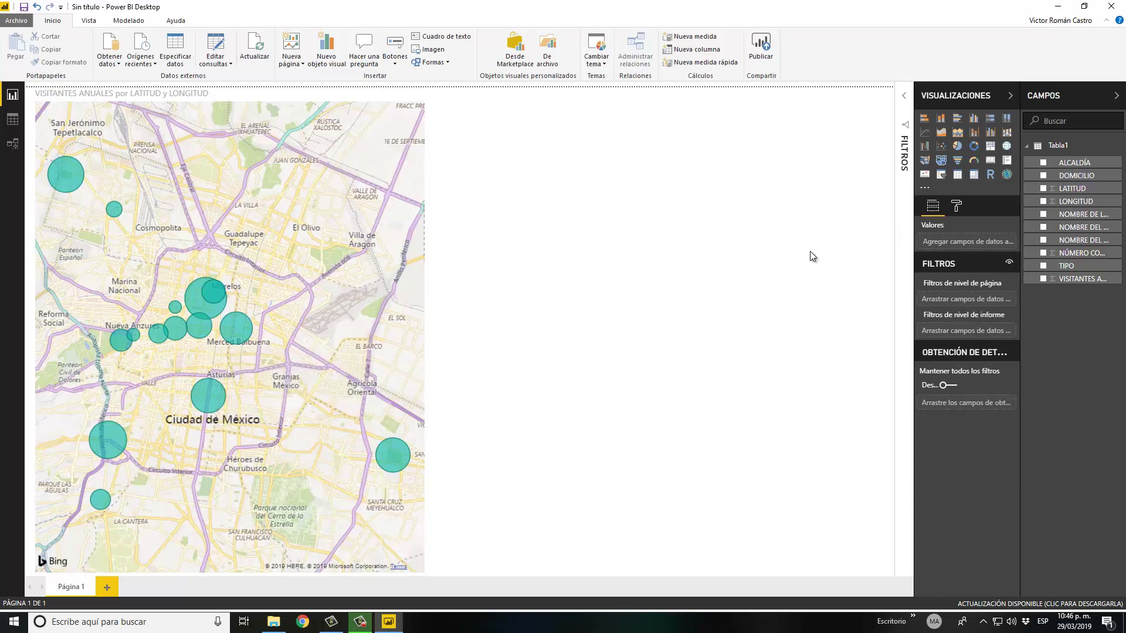
# Insert a resized slicer beside the map filled with the TIPO field
pyautogui.click(941, 176)
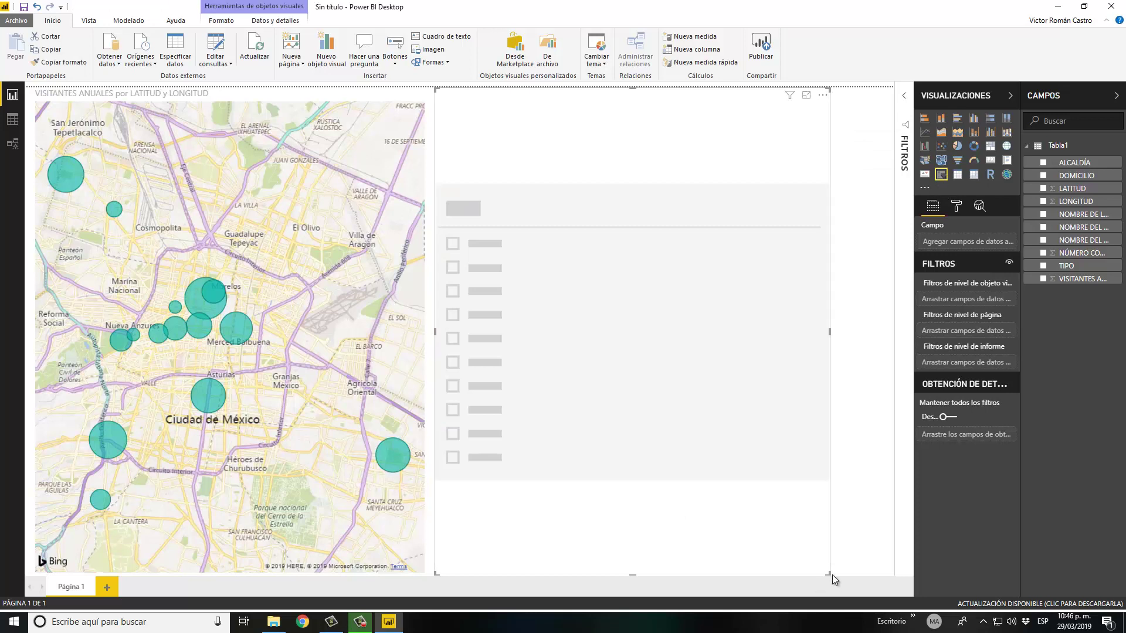
pyautogui.moveTo(829, 574)
pyautogui.mouseDown()
pyautogui.moveTo(722, 467)
pyautogui.moveTo(582, 202)
pyautogui.mouseUp()
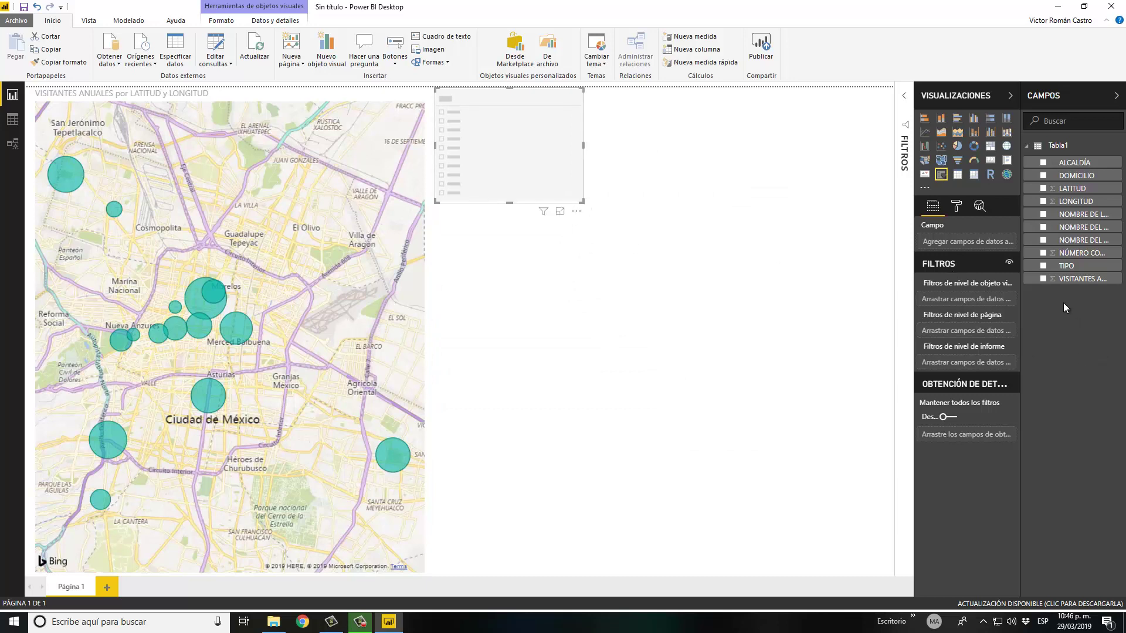
pyautogui.click(12, 119)
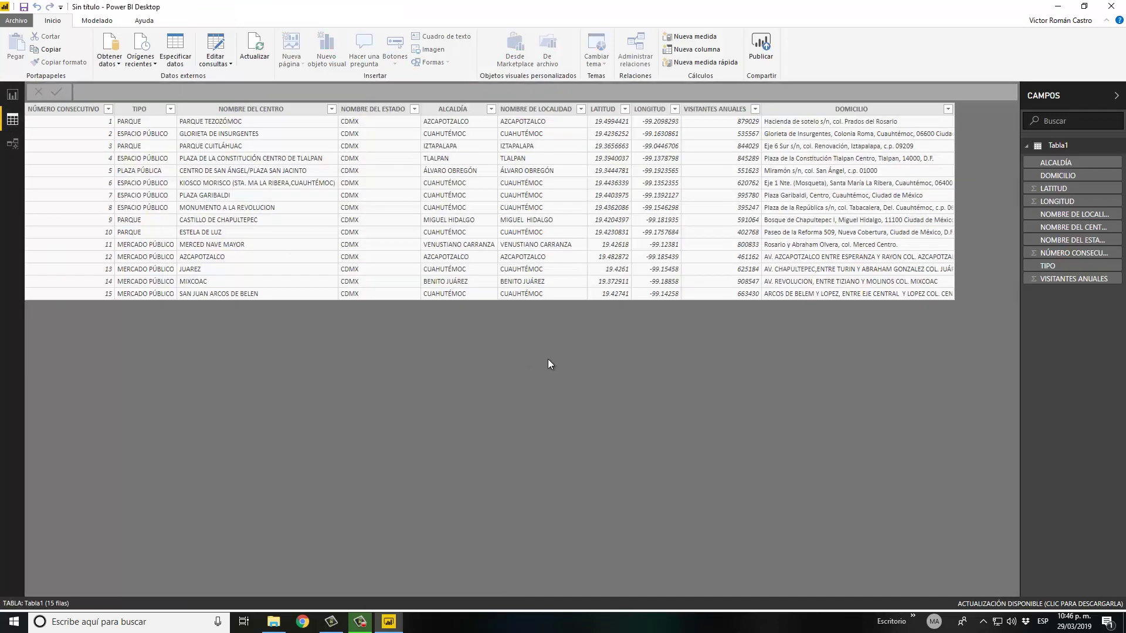
pyautogui.click(18, 91)
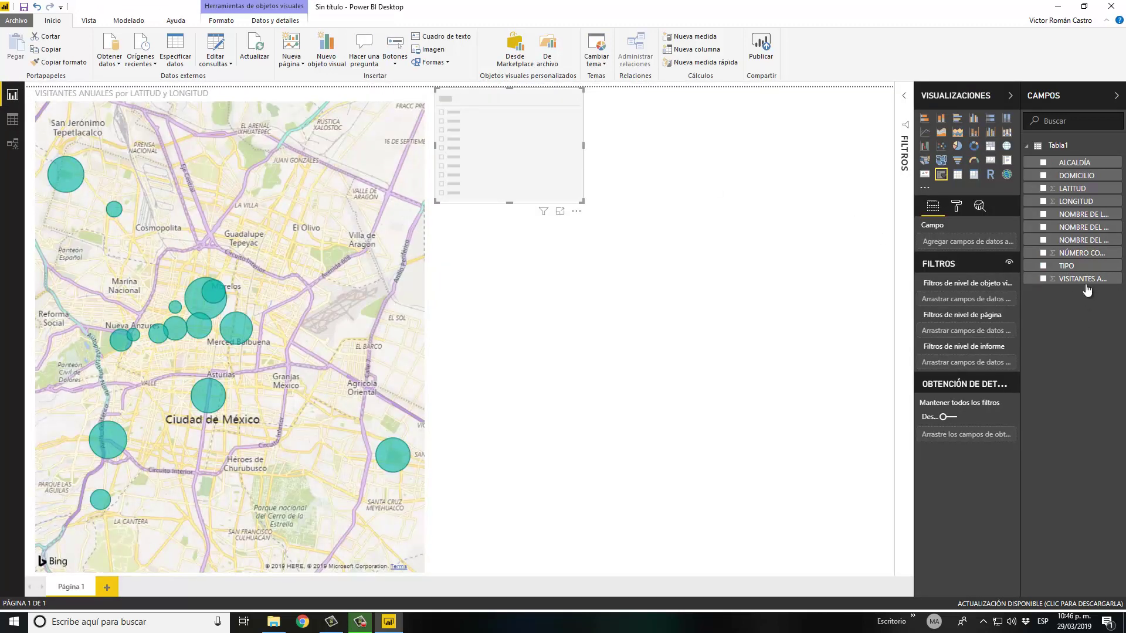
pyautogui.moveTo(1078, 271); pyautogui.dragTo(985, 244)
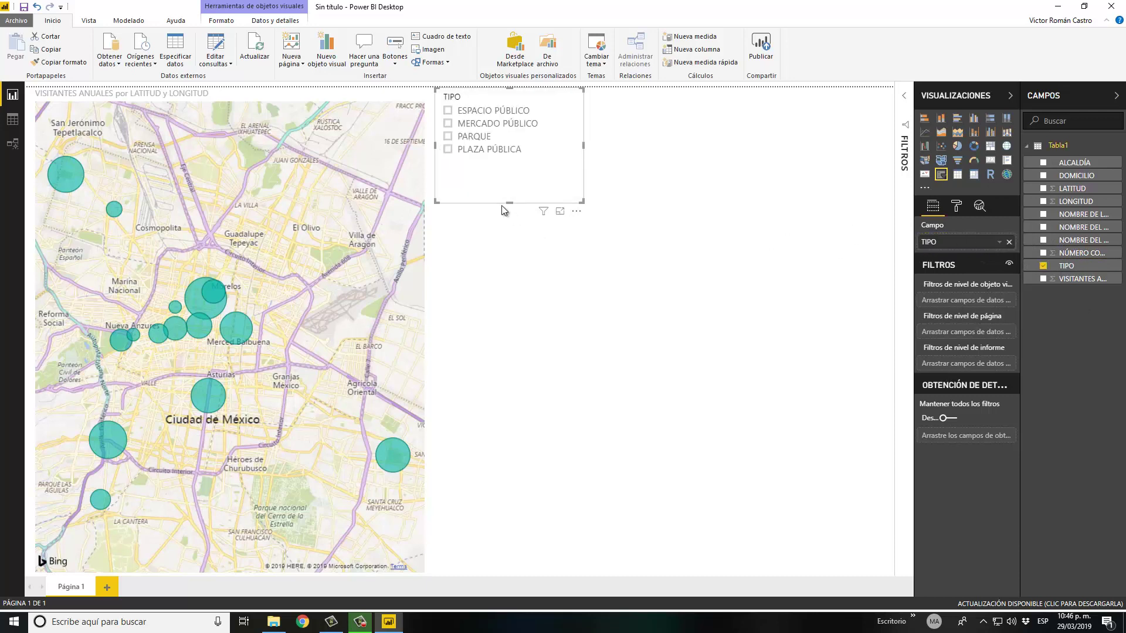
pyautogui.moveTo(509, 203); pyautogui.dragTo(513, 166)
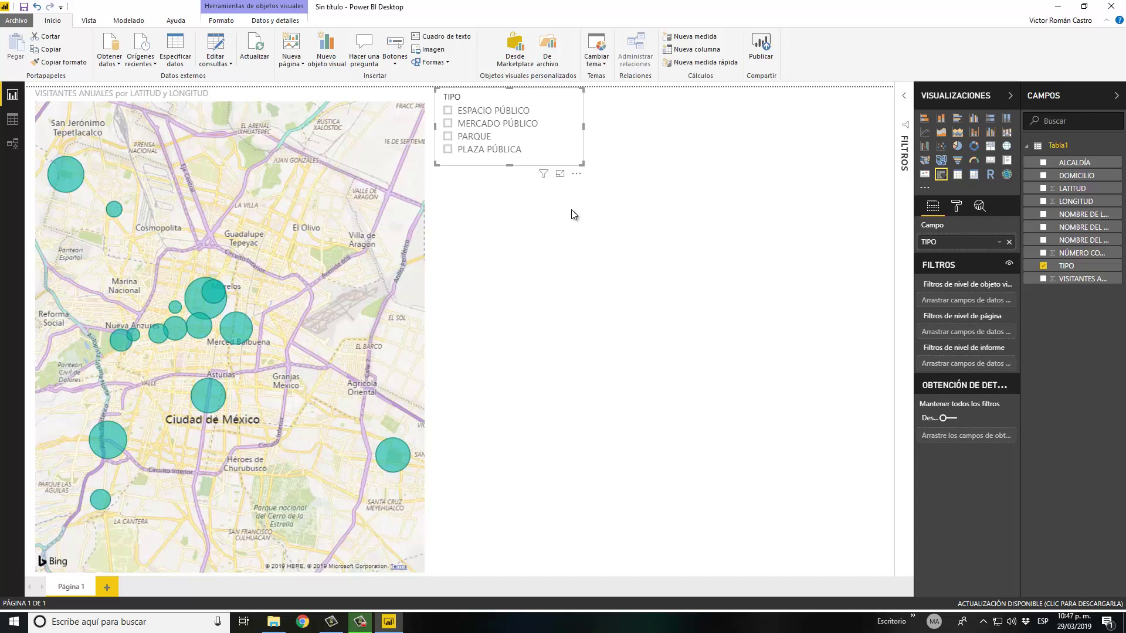
pyautogui.click(516, 113)
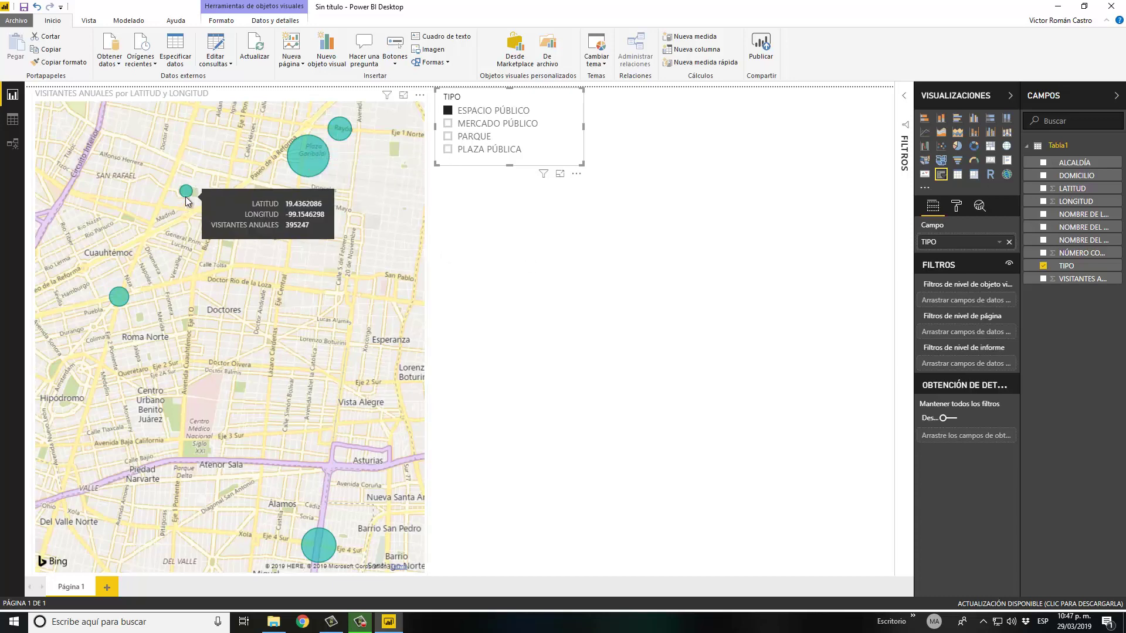
pyautogui.moveTo(318, 545)
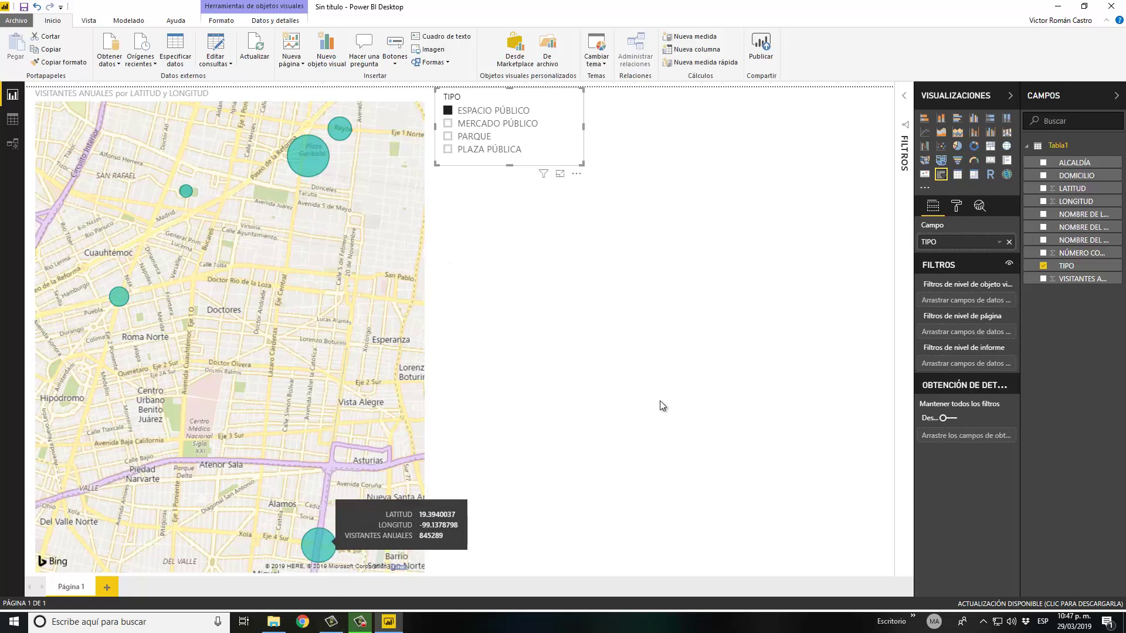
pyautogui.click(505, 123)
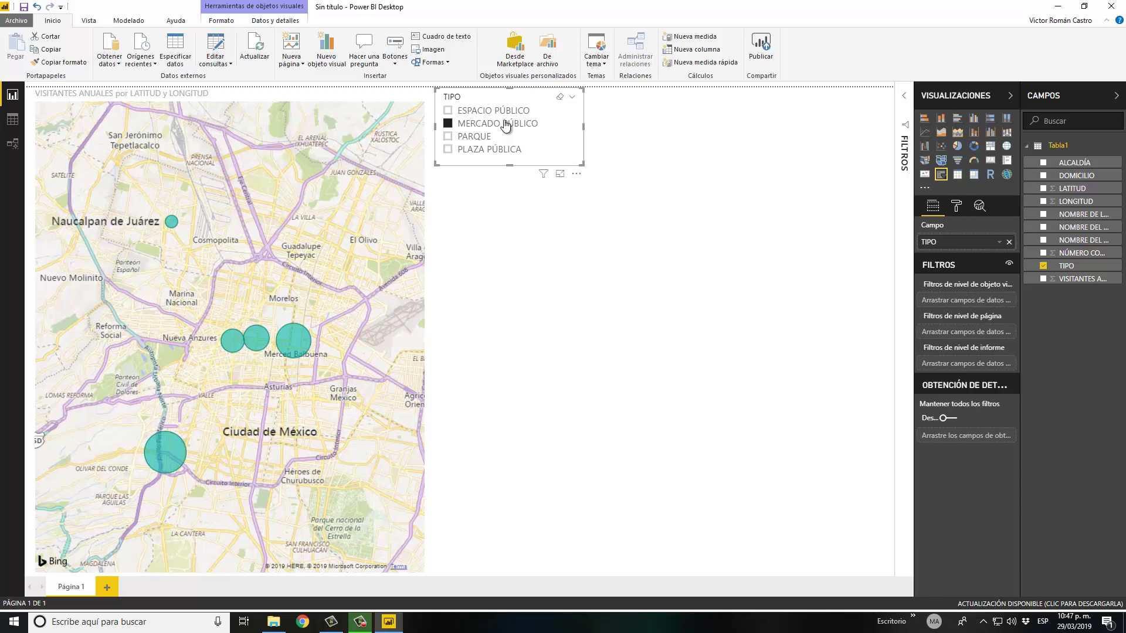
pyautogui.click(480, 137)
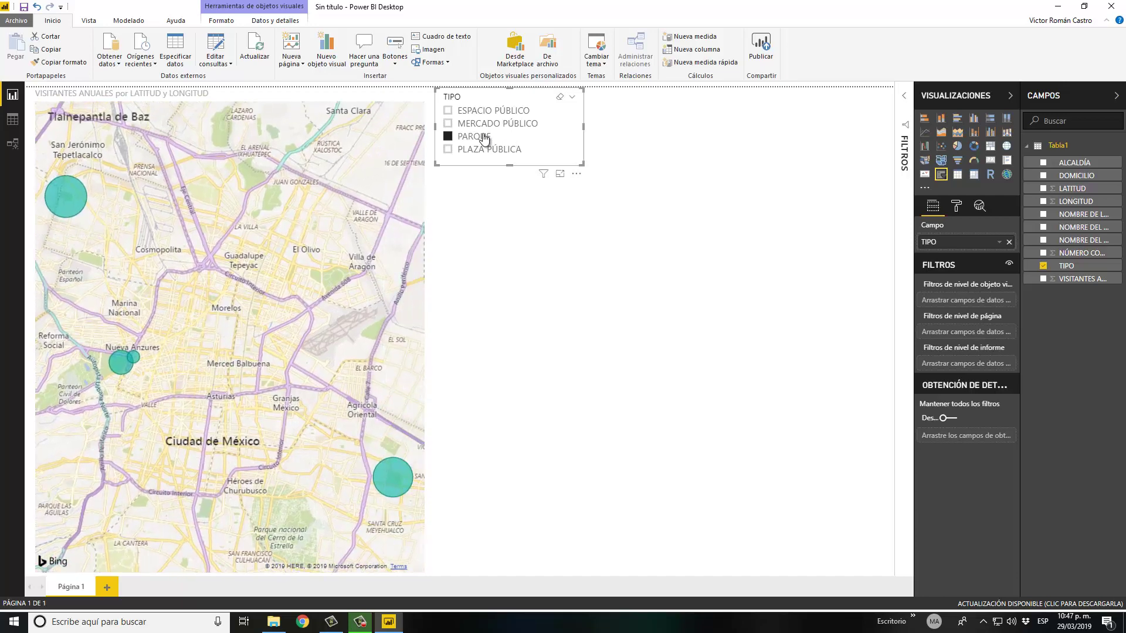
pyautogui.click(485, 149)
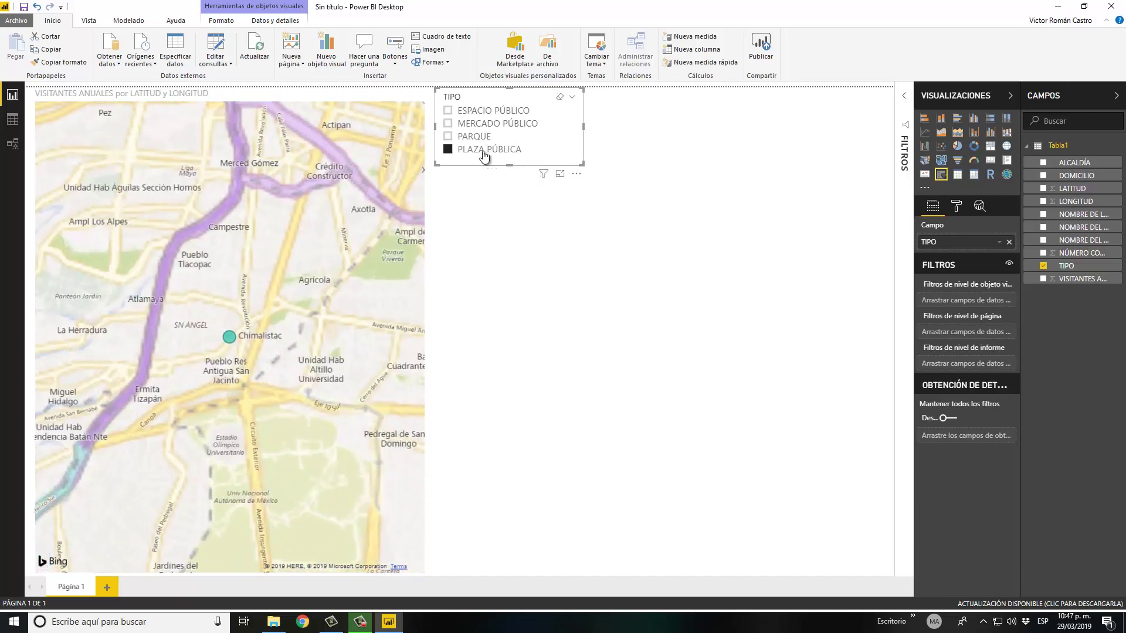
pyautogui.click(483, 150)
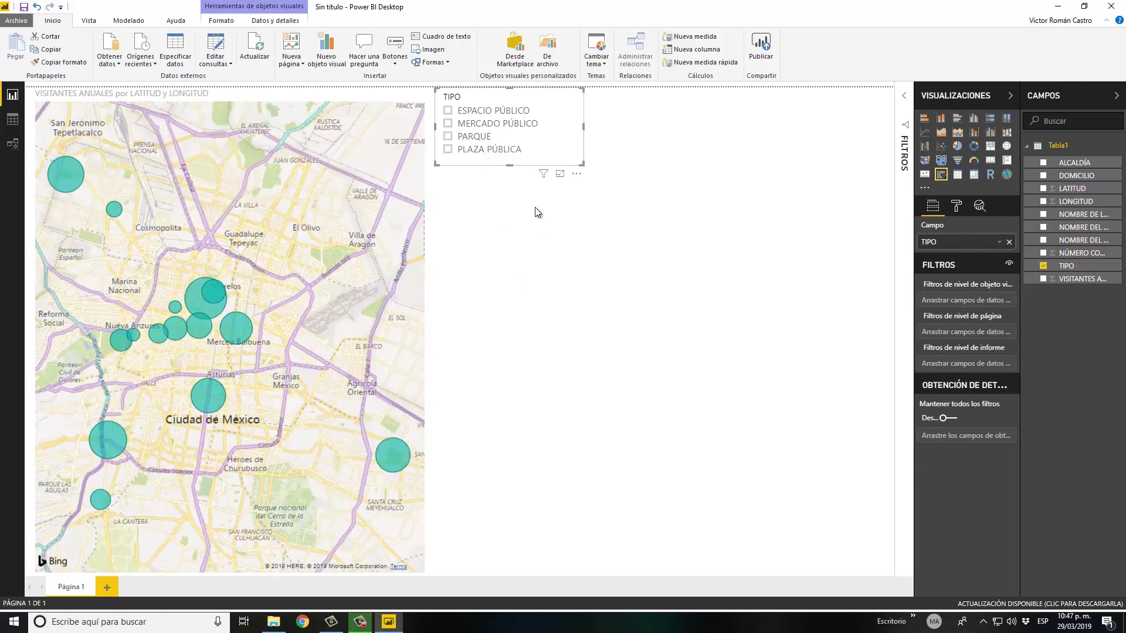
pyautogui.click(535, 206)
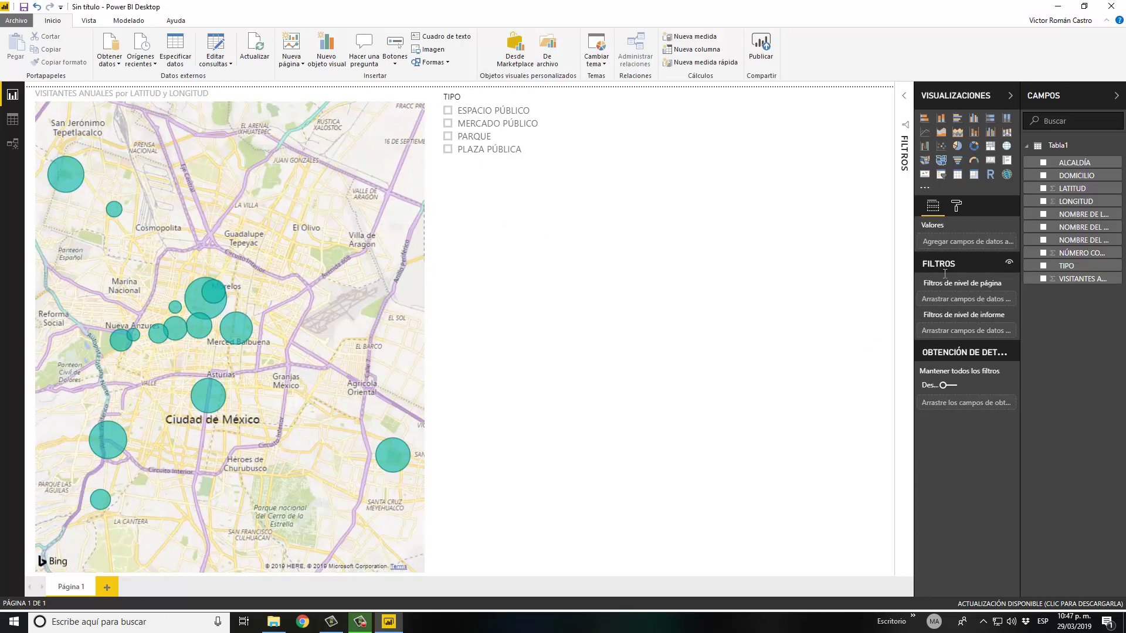
# Place a second slicer beside TIPO showing every ALCALDÍA value, then view Tabla1's data
pyautogui.click(942, 175)
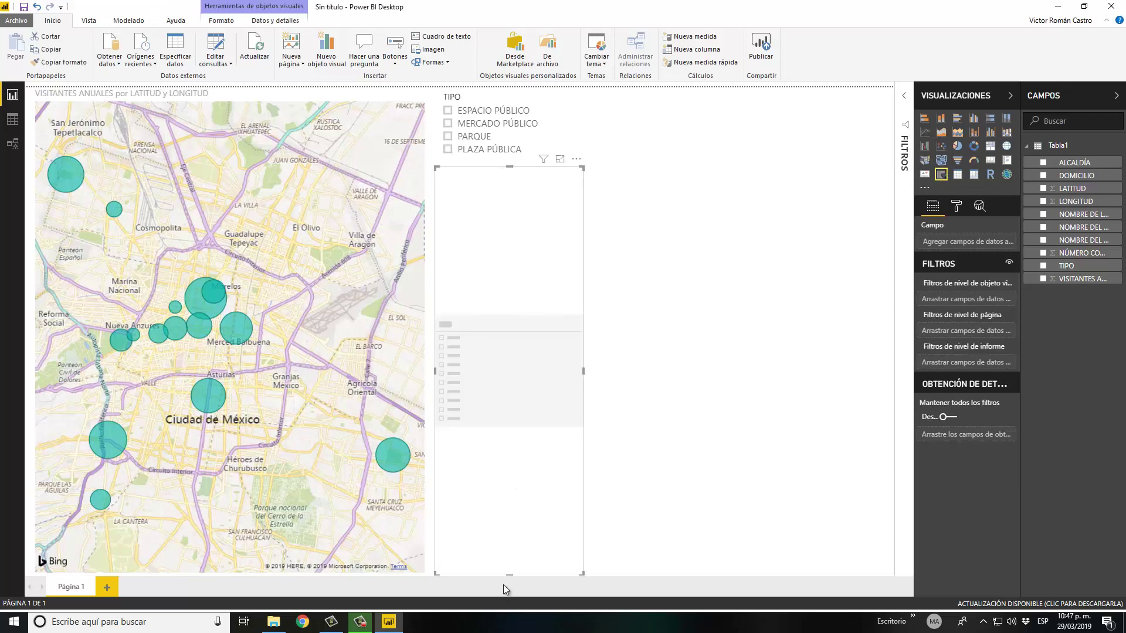
pyautogui.moveTo(509, 576); pyautogui.dragTo(528, 282)
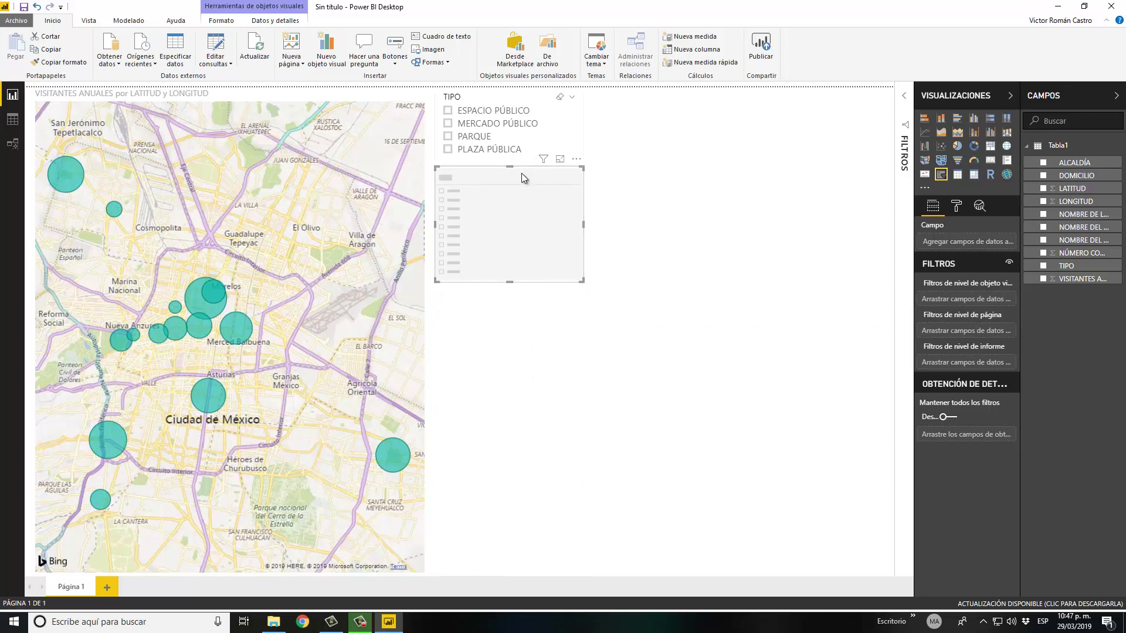
pyautogui.moveTo(534, 182)
pyautogui.mouseDown()
pyautogui.moveTo(671, 147)
pyautogui.moveTo(684, 106)
pyautogui.mouseUp()
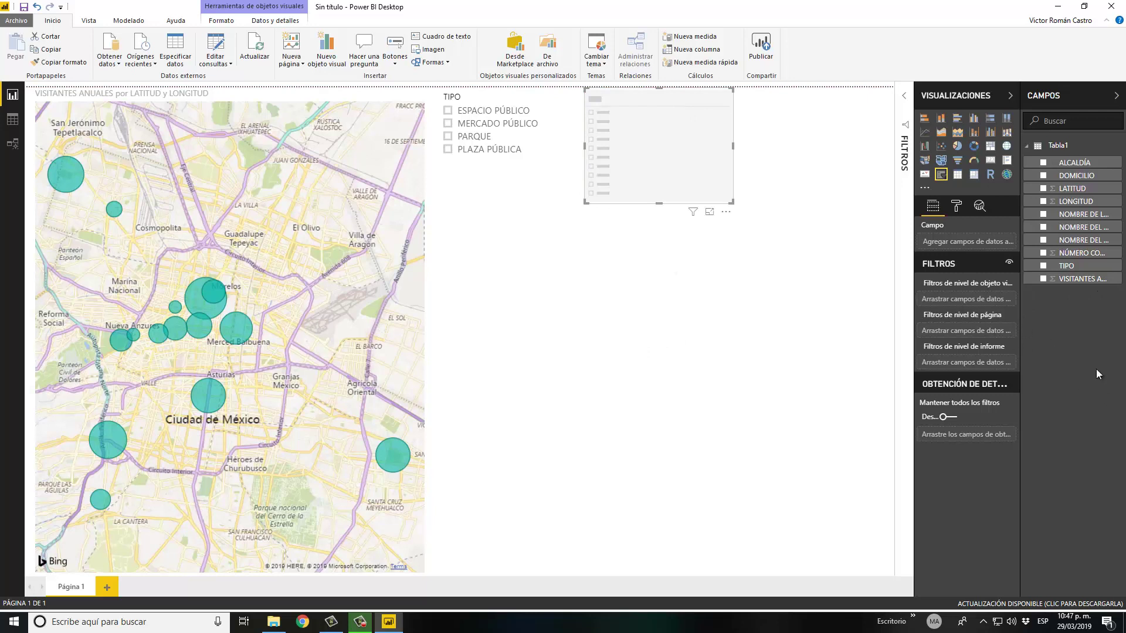
pyautogui.moveTo(1084, 164); pyautogui.dragTo(974, 241)
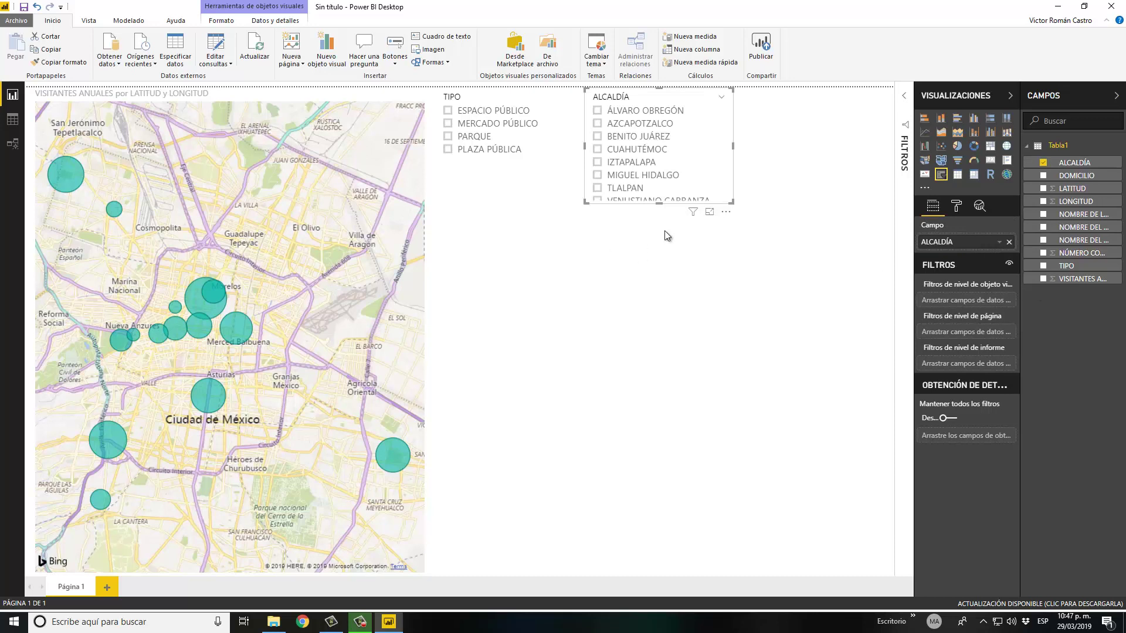
pyautogui.moveTo(658, 203); pyautogui.dragTo(665, 212)
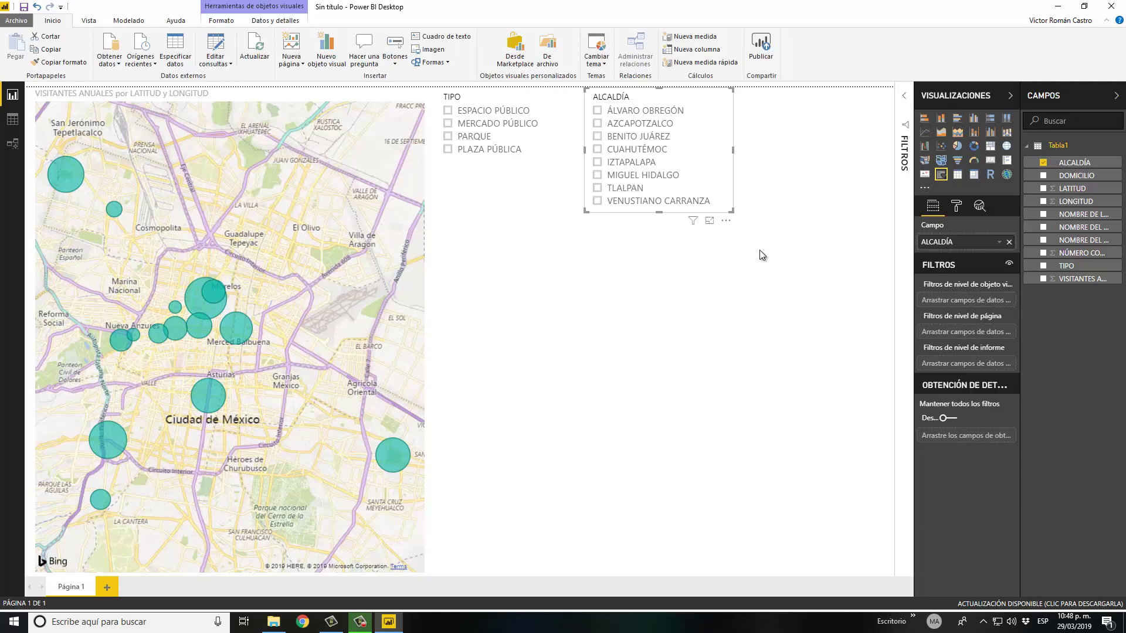
pyautogui.click(12, 123)
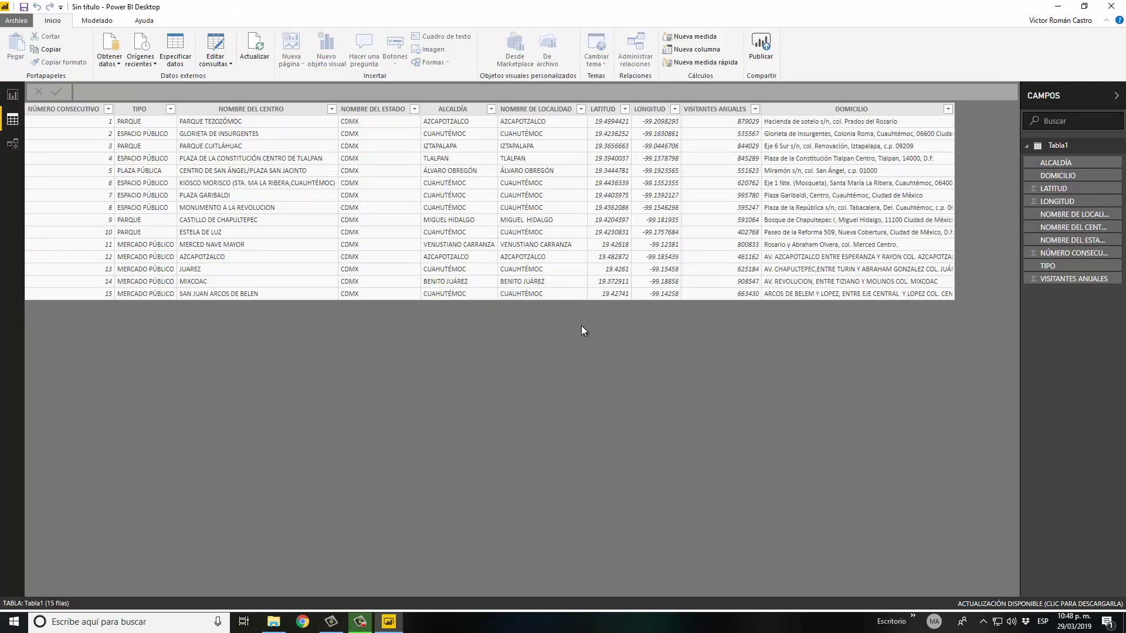
# Add a widened card below the slicers showing DOMICILIO, ARCOS DE BELEM Y LOPEZ
pyautogui.click(12, 95)
pyautogui.click(711, 324)
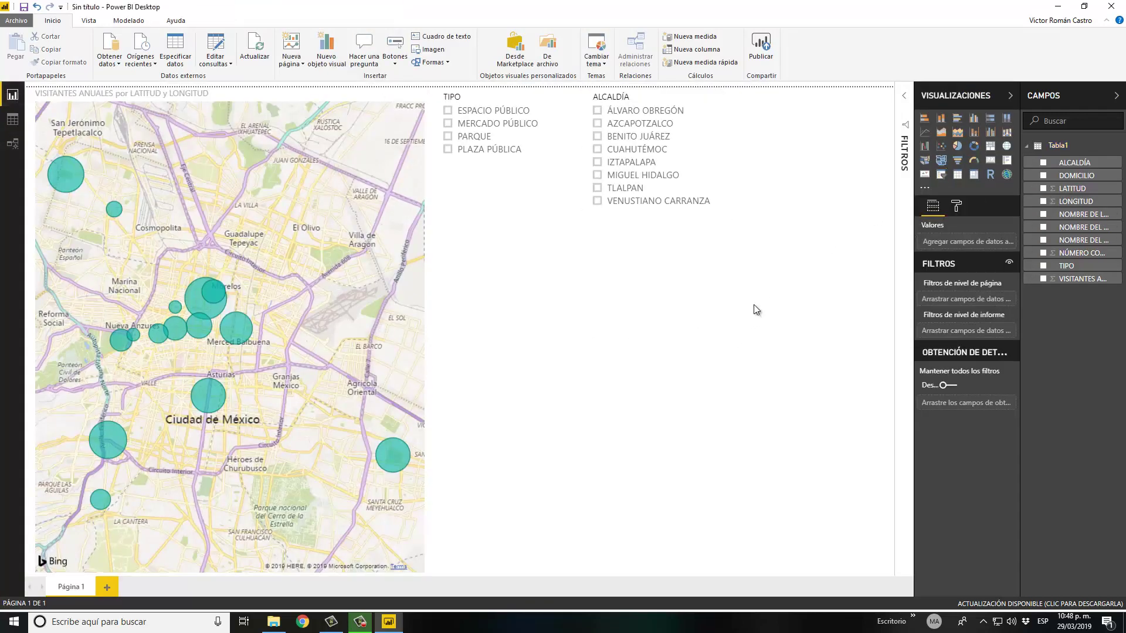
pyautogui.click(995, 166)
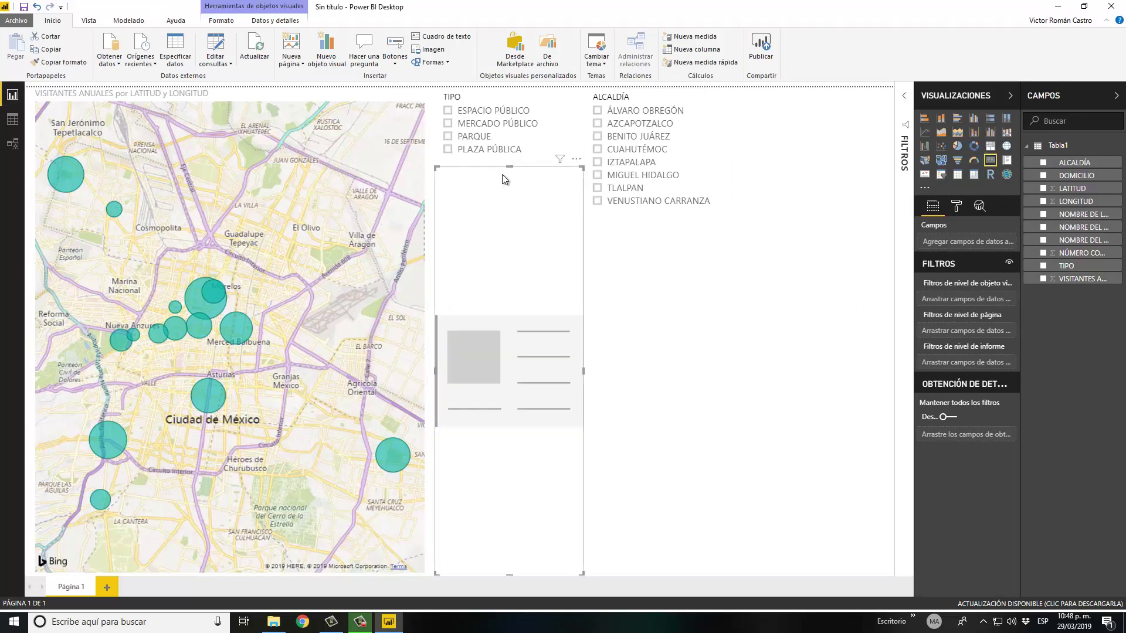
pyautogui.moveTo(510, 167); pyautogui.dragTo(511, 357)
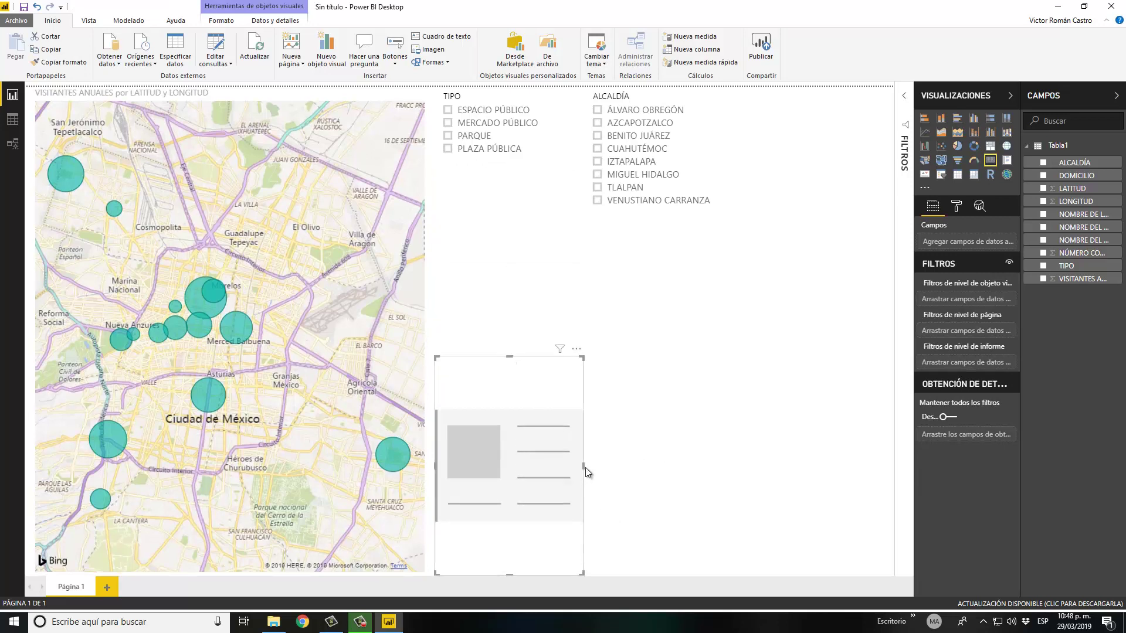
pyautogui.moveTo(584, 469); pyautogui.dragTo(894, 481)
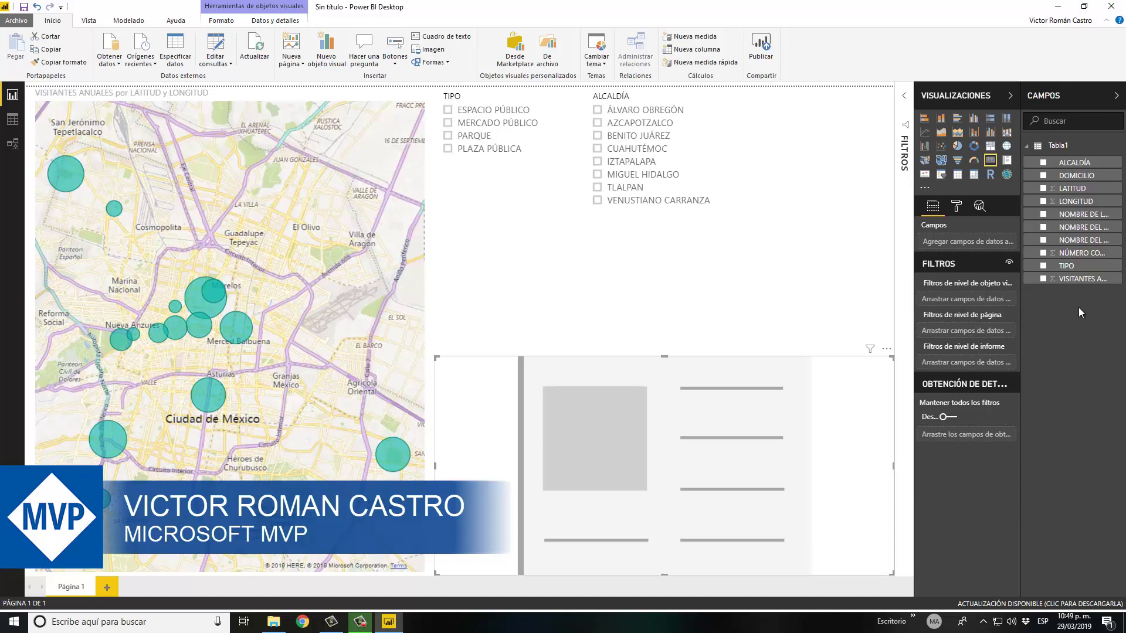
pyautogui.moveTo(1049, 176)
pyautogui.mouseDown()
pyautogui.moveTo(985, 256)
pyautogui.moveTo(984, 247)
pyautogui.mouseUp()
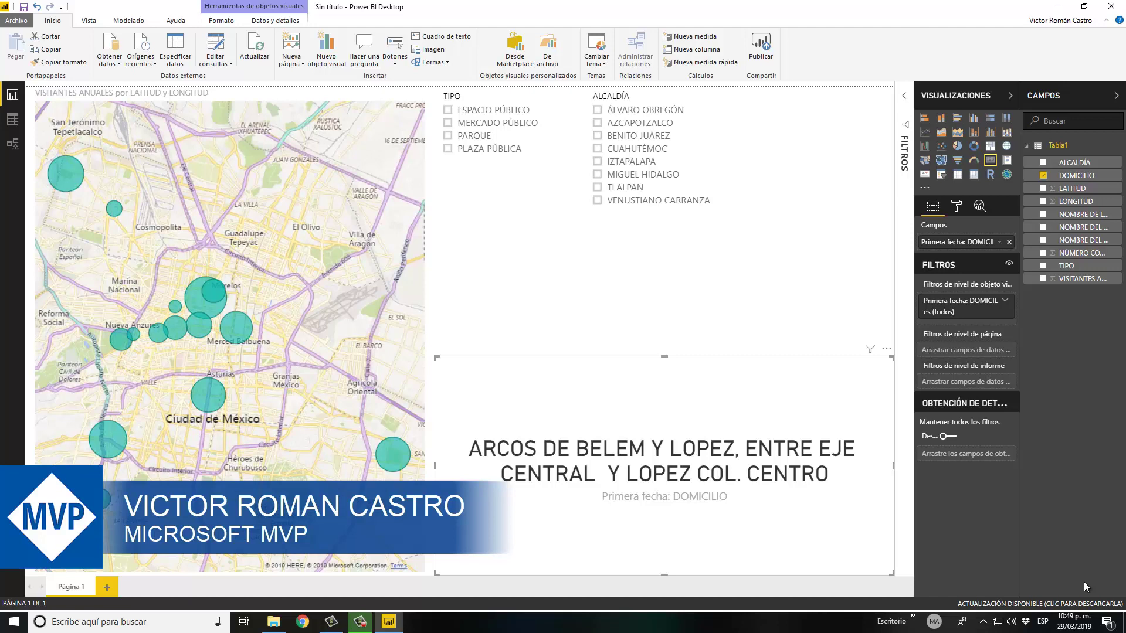
# Insert a new resized slicer and fill it with NOMBRE DEL CENTRO values
pyautogui.click(797, 328)
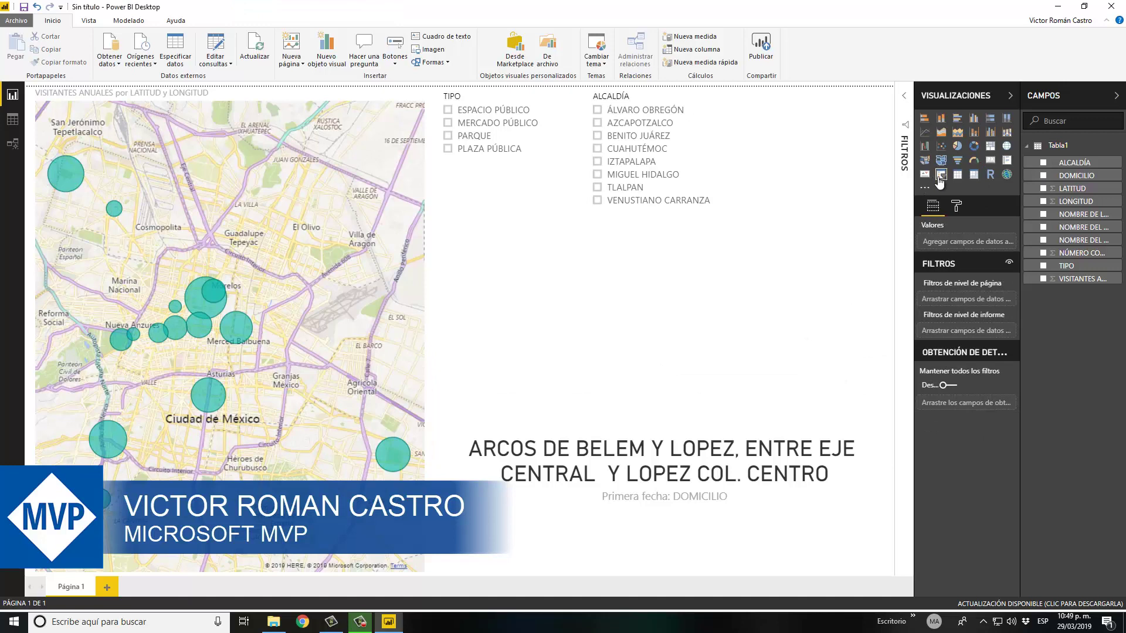
pyautogui.click(939, 174)
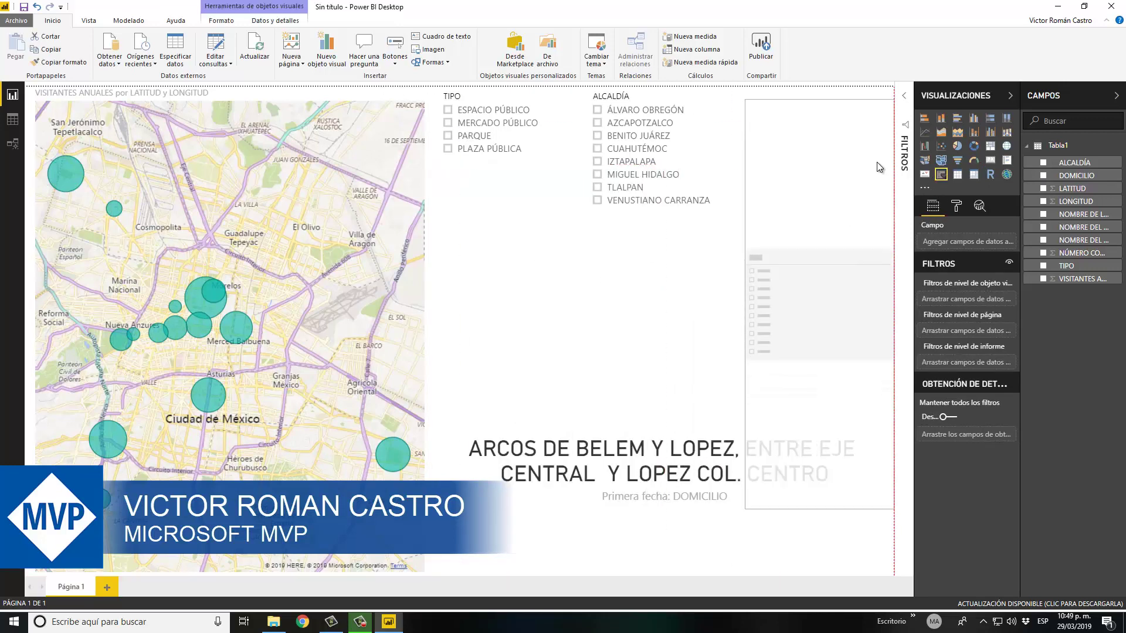
pyautogui.moveTo(746, 288); pyautogui.dragTo(730, 287)
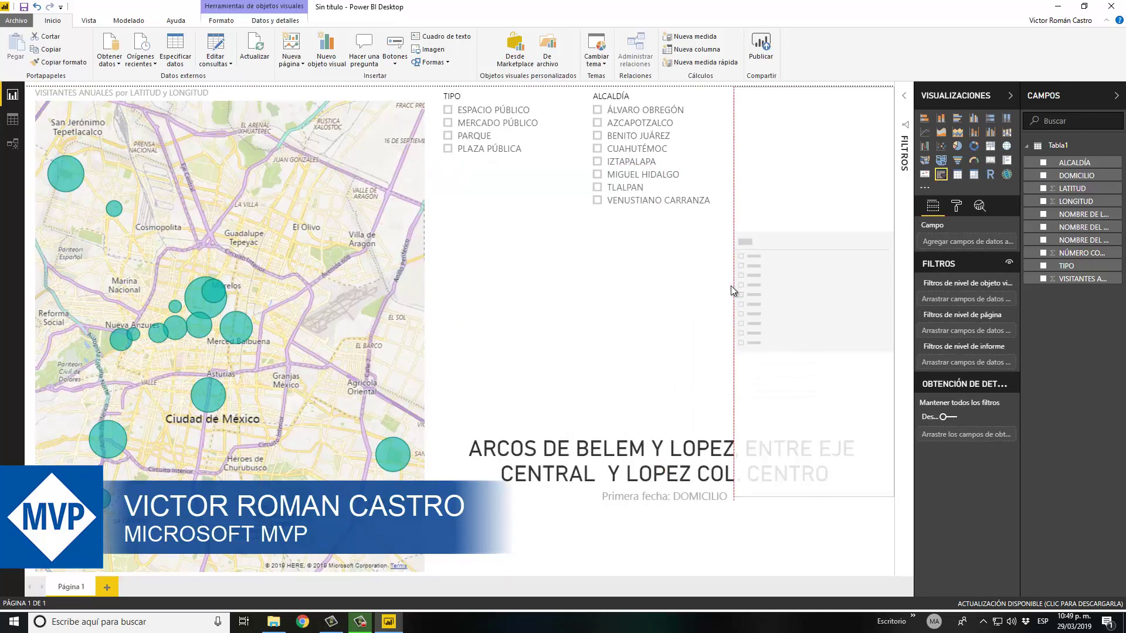
pyautogui.click(800, 506)
pyautogui.click(853, 361)
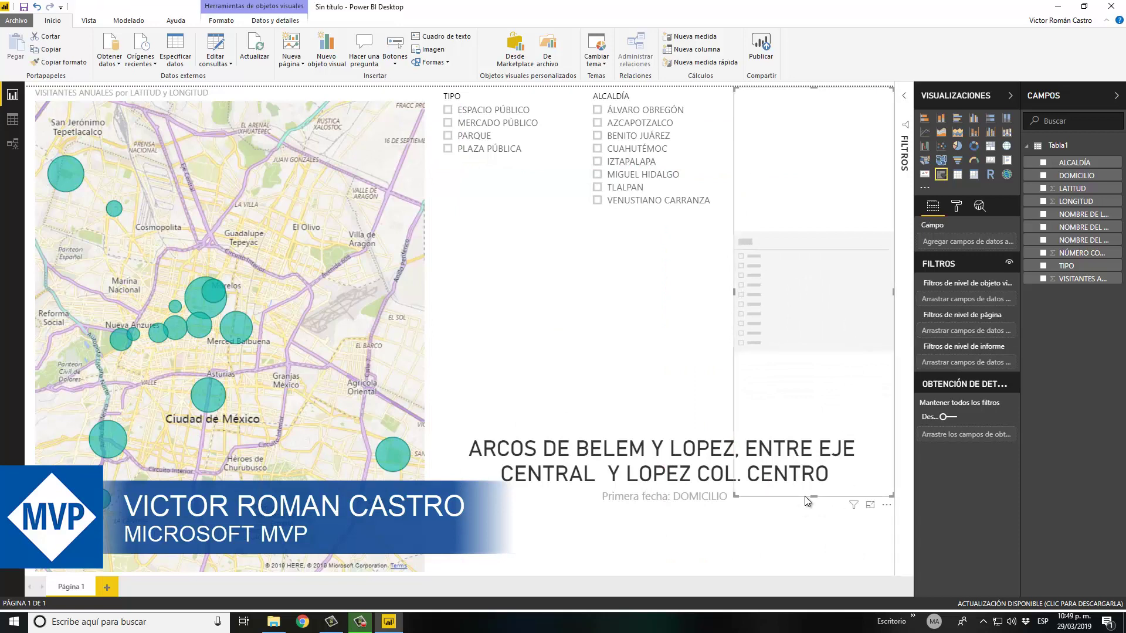
pyautogui.moveTo(809, 497); pyautogui.dragTo(821, 354)
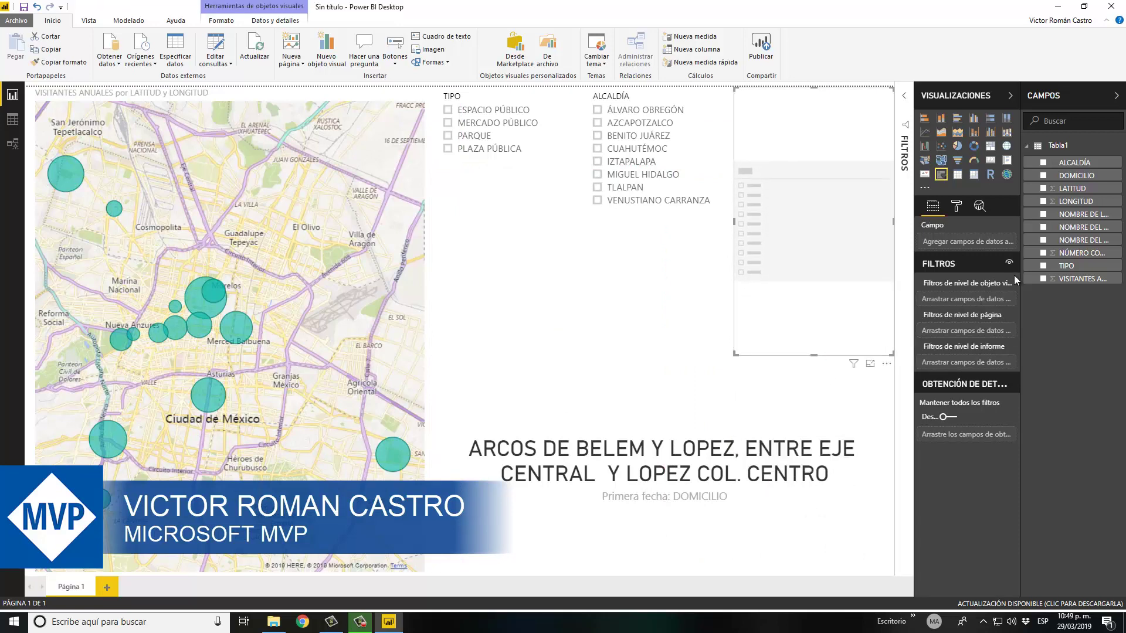
pyautogui.click(13, 119)
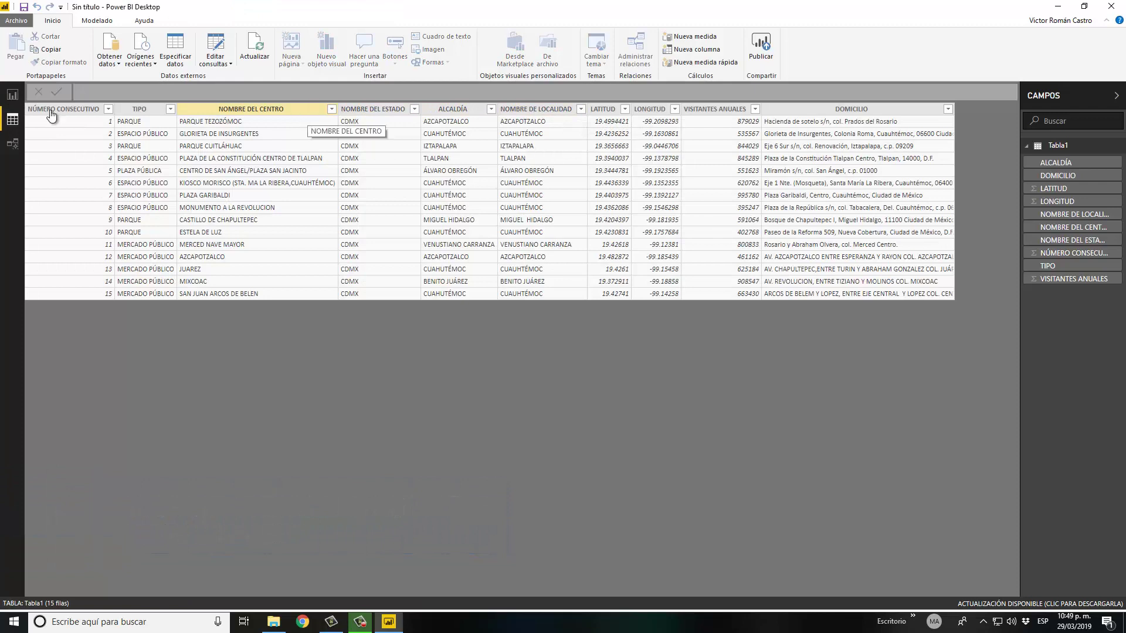
pyautogui.click(12, 94)
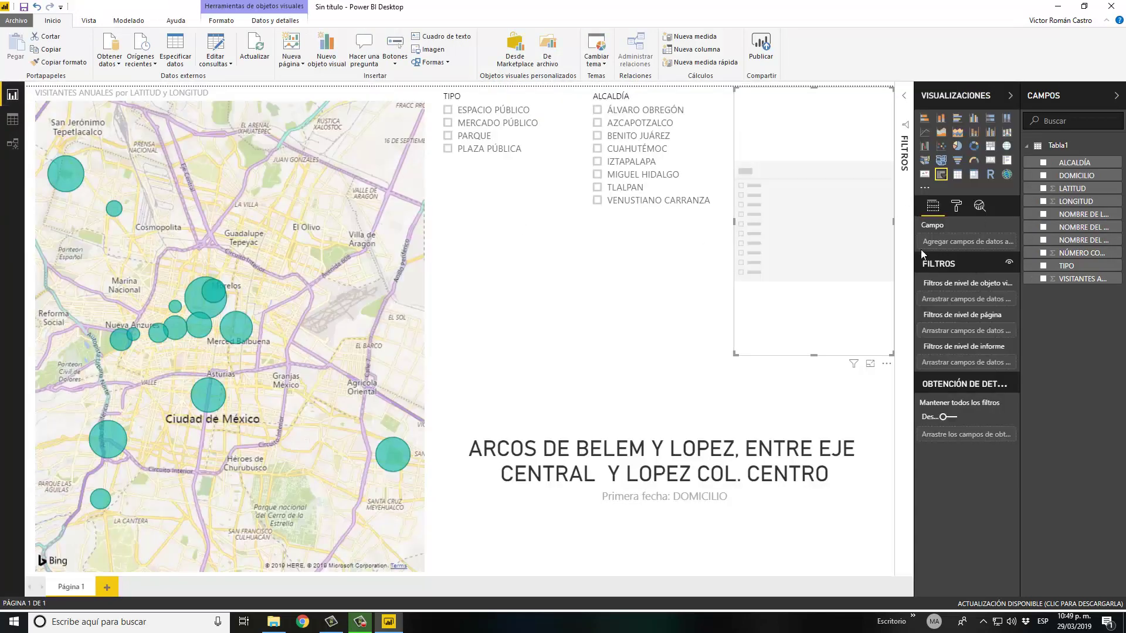
pyautogui.moveTo(915, 248)
pyautogui.mouseDown()
pyautogui.moveTo(872, 252)
pyautogui.moveTo(1004, 311)
pyautogui.moveTo(986, 305)
pyautogui.mouseUp()
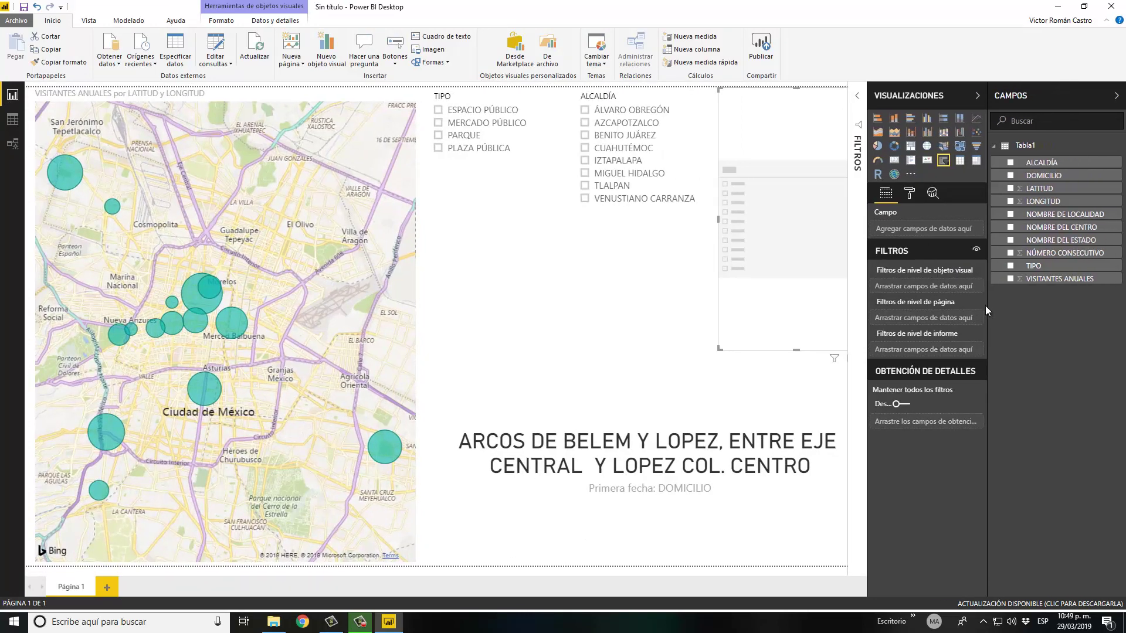
pyautogui.moveTo(1078, 222); pyautogui.dragTo(918, 229)
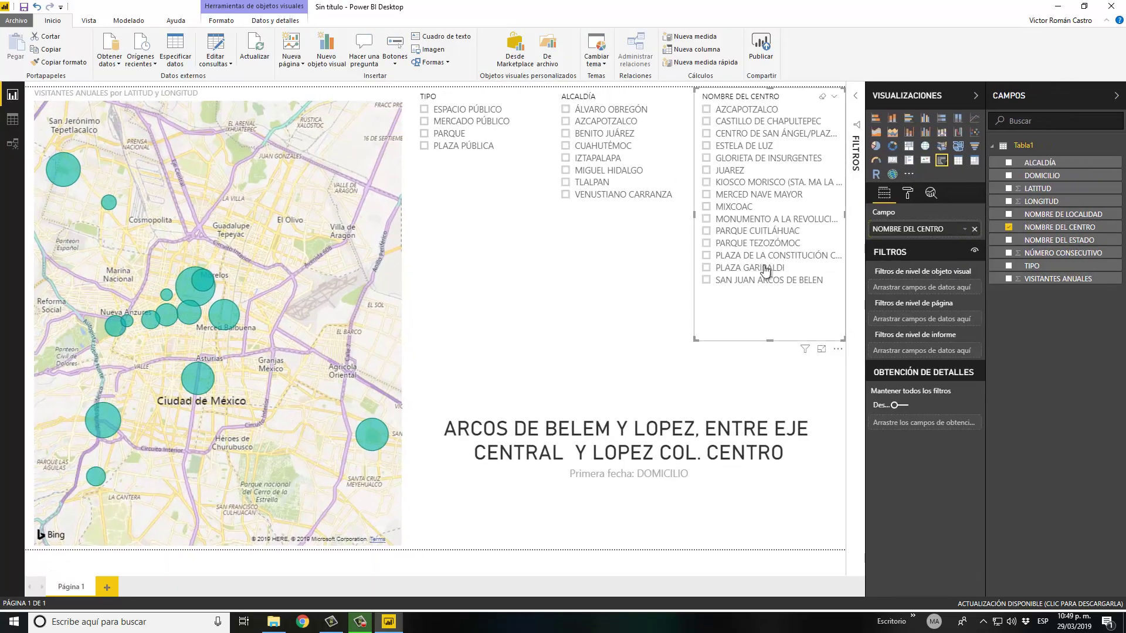
# Move the ALCALDÍA slicer below TIPO and widen and shorten the NOMBRE DEL CENTRO slicer
pyautogui.click(619, 205)
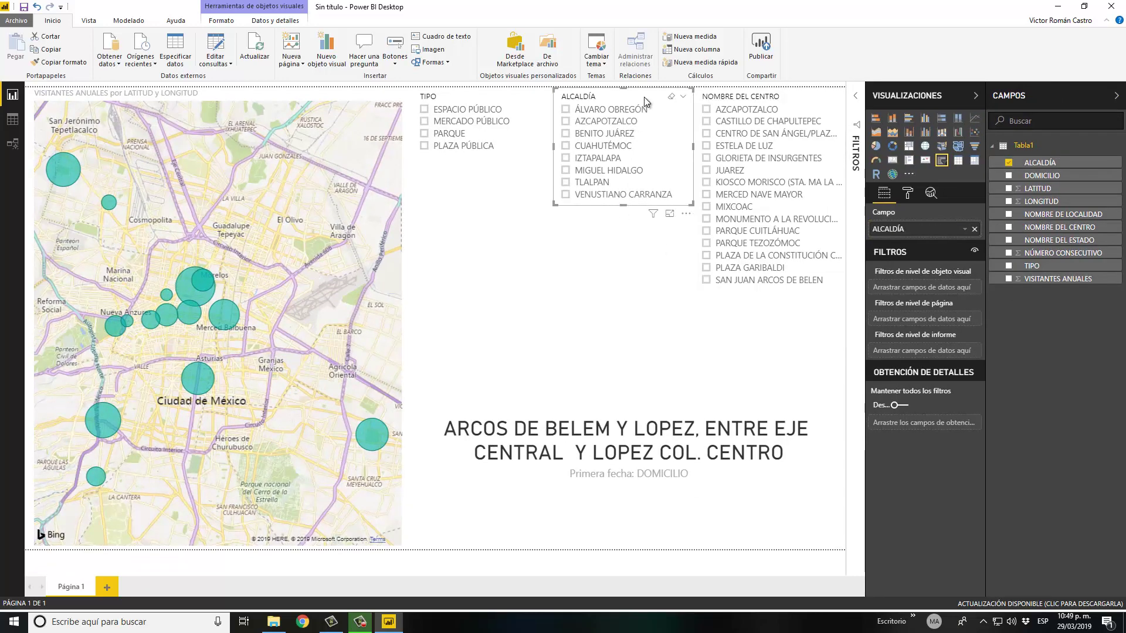
pyautogui.moveTo(644, 97); pyautogui.dragTo(507, 174)
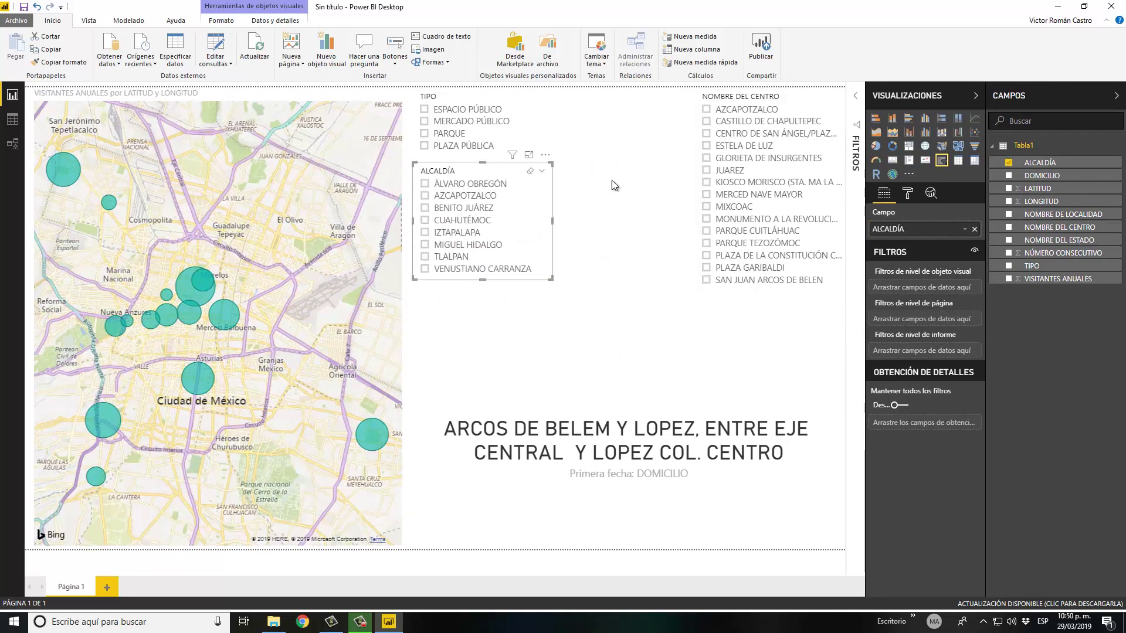
pyautogui.moveTo(769, 212)
pyautogui.click(745, 316)
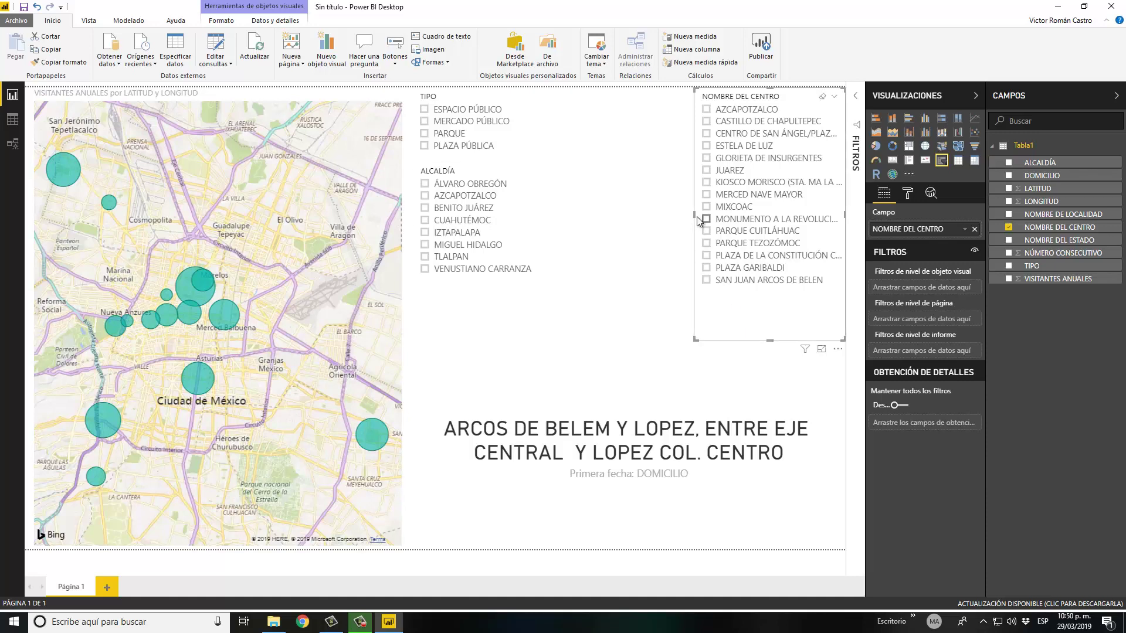
pyautogui.moveTo(695, 217); pyautogui.dragTo(557, 215)
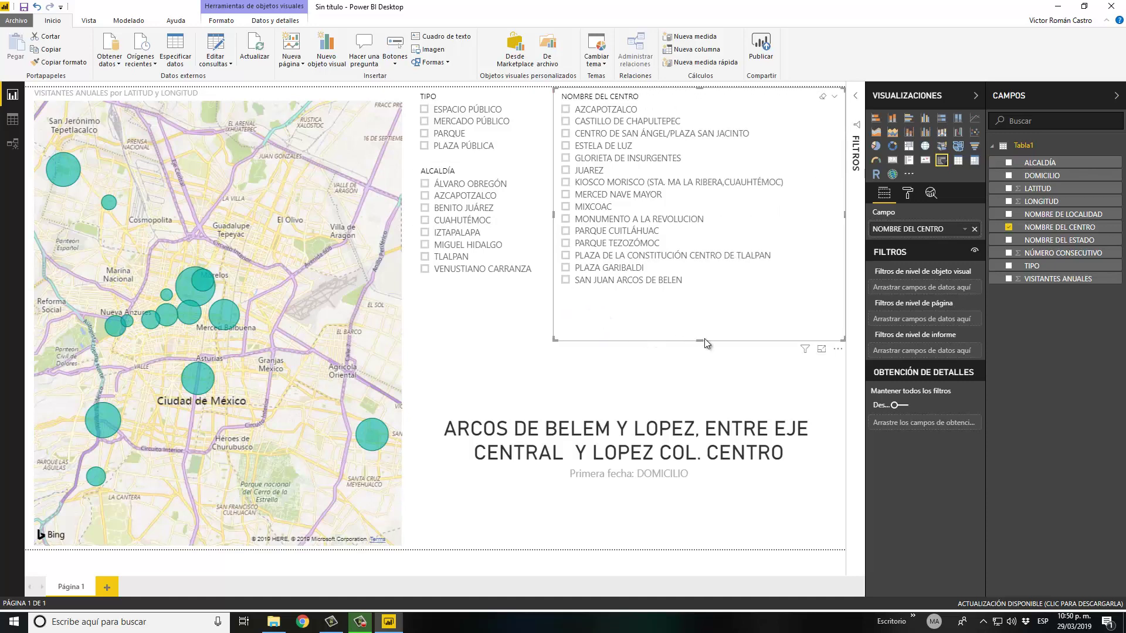
pyautogui.moveTo(704, 340); pyautogui.dragTo(702, 295)
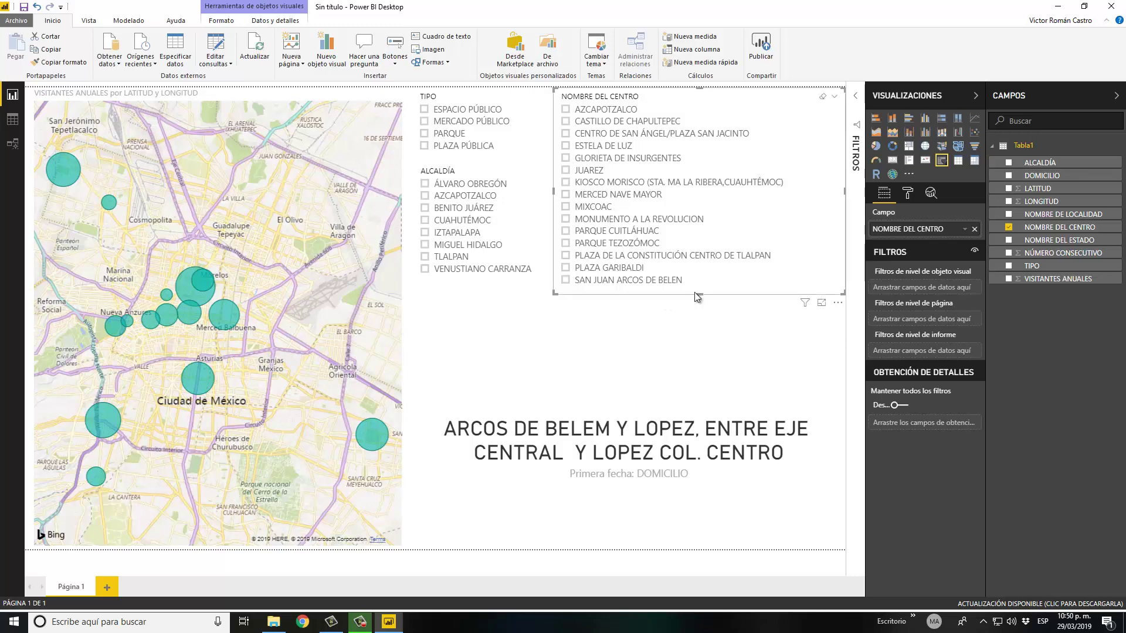
pyautogui.moveTo(695, 292); pyautogui.dragTo(698, 290)
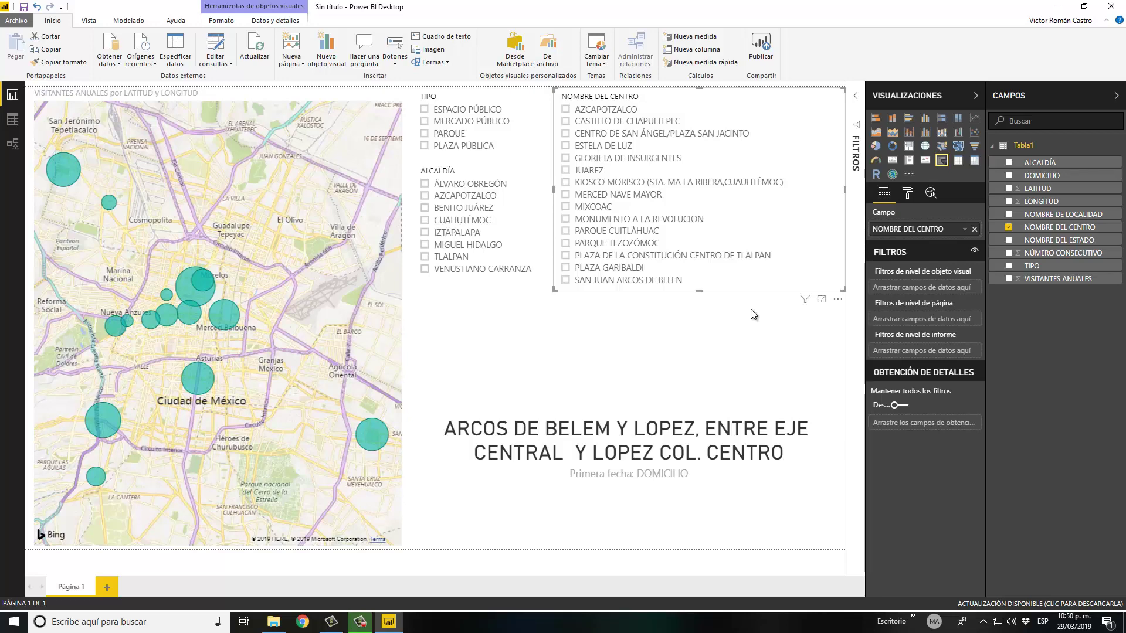
# Filter to CASTILLO DE CHAPULTEPEC and zoom and centre the map on its single bubble
pyautogui.click(624, 123)
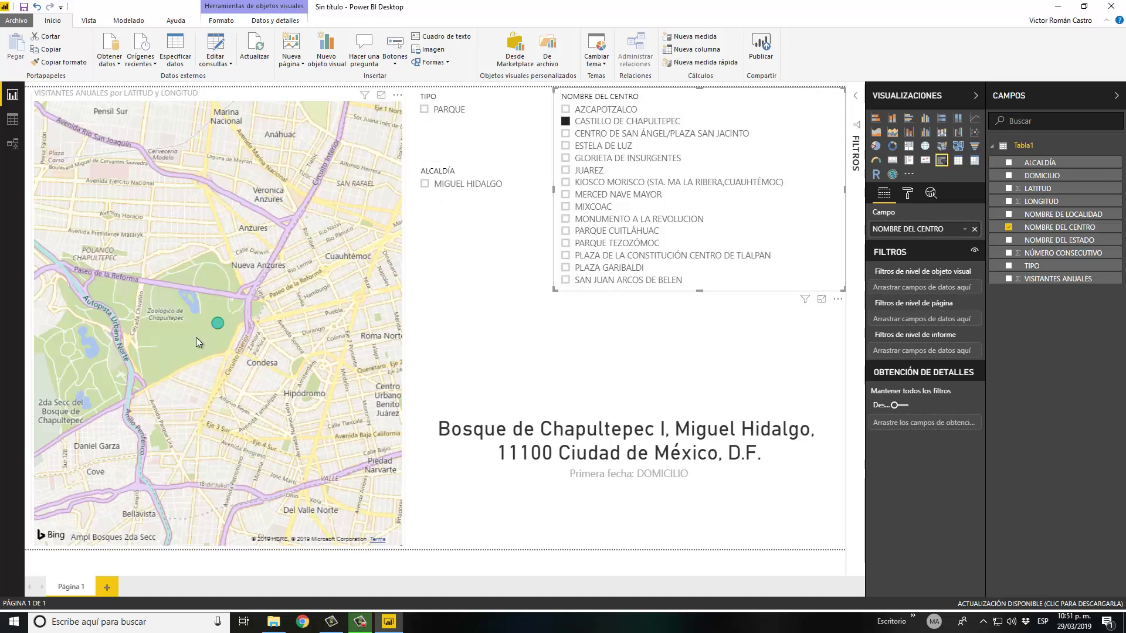
pyautogui.doubleClick(208, 348)
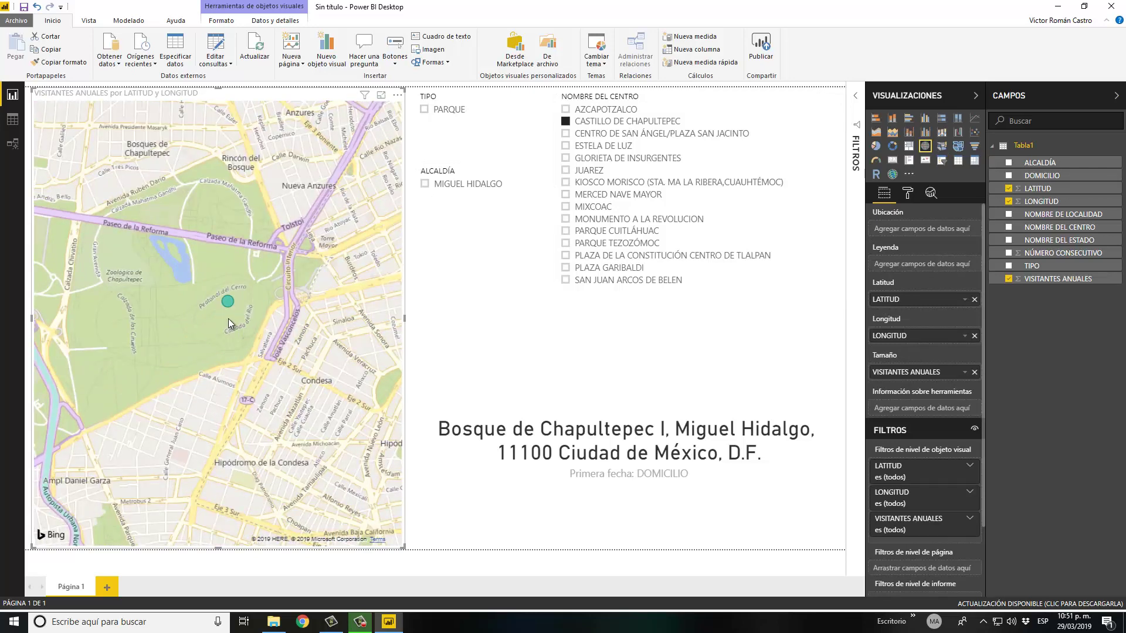
pyautogui.moveTo(227, 319)
pyautogui.mouseDown()
pyautogui.moveTo(252, 251)
pyautogui.moveTo(225, 300)
pyautogui.mouseUp()
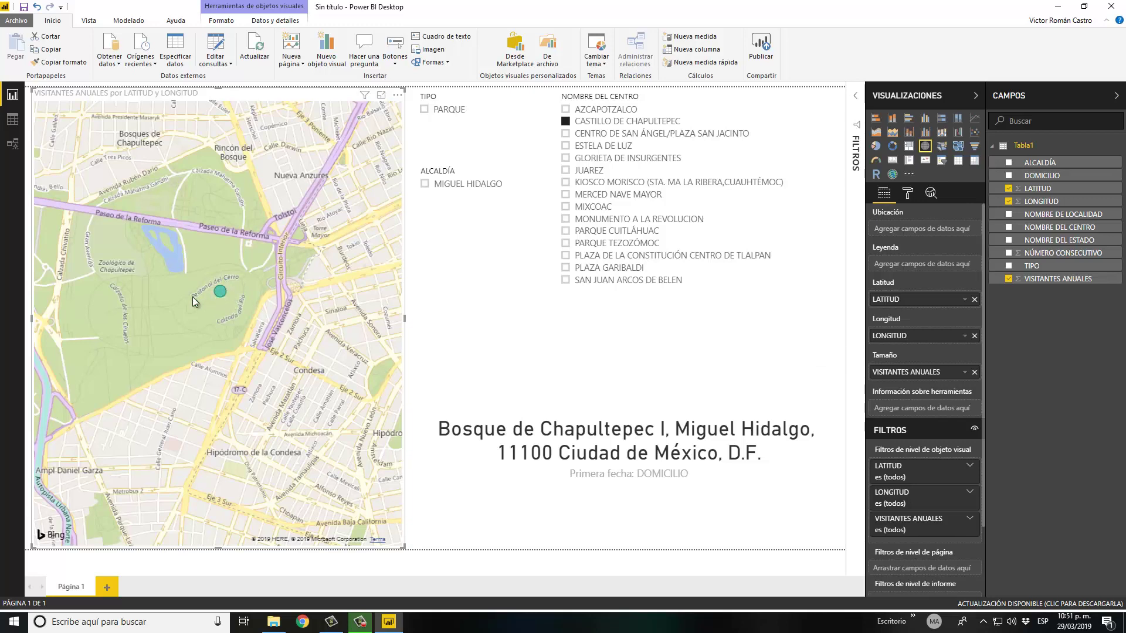
# Set the map style theme to Aerial in the map's format options
pyautogui.click(907, 189)
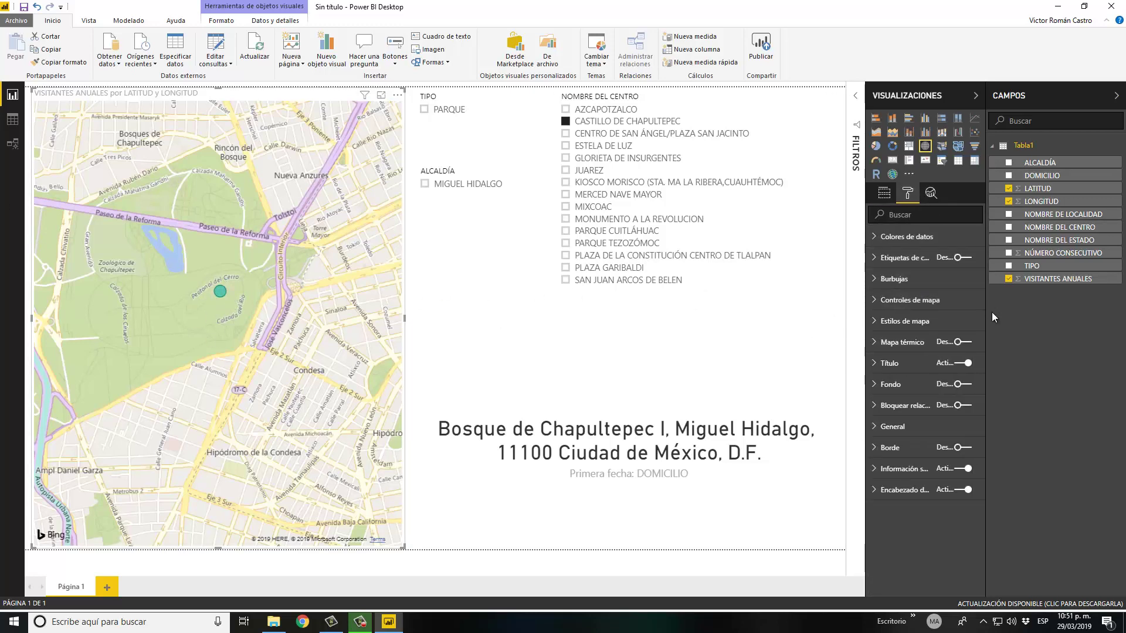
pyautogui.click(923, 322)
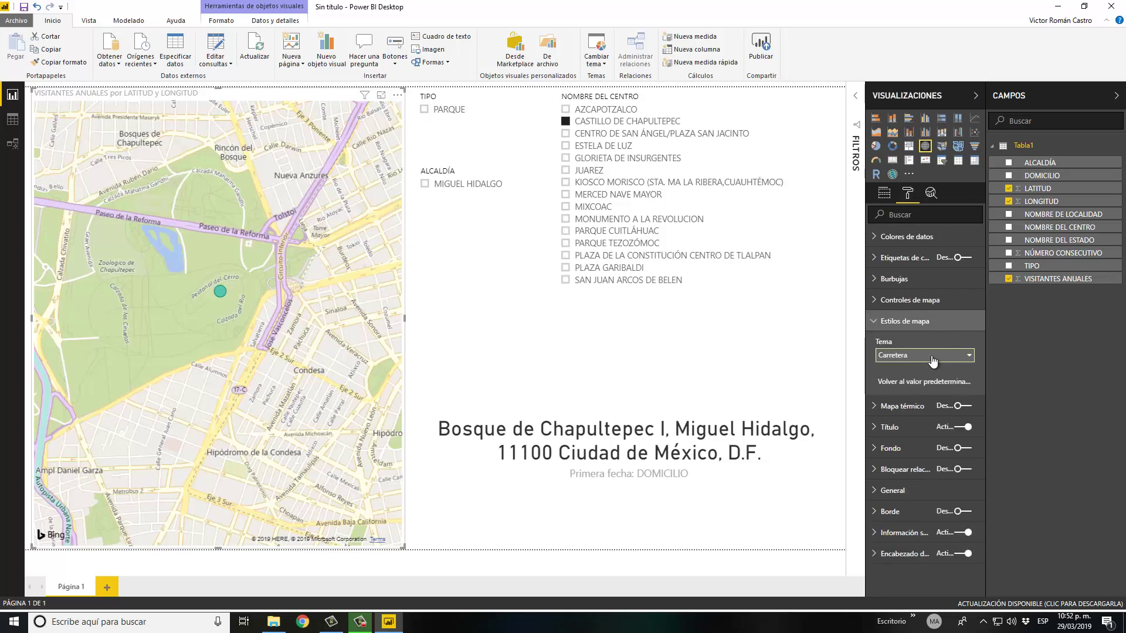
pyautogui.click(933, 355)
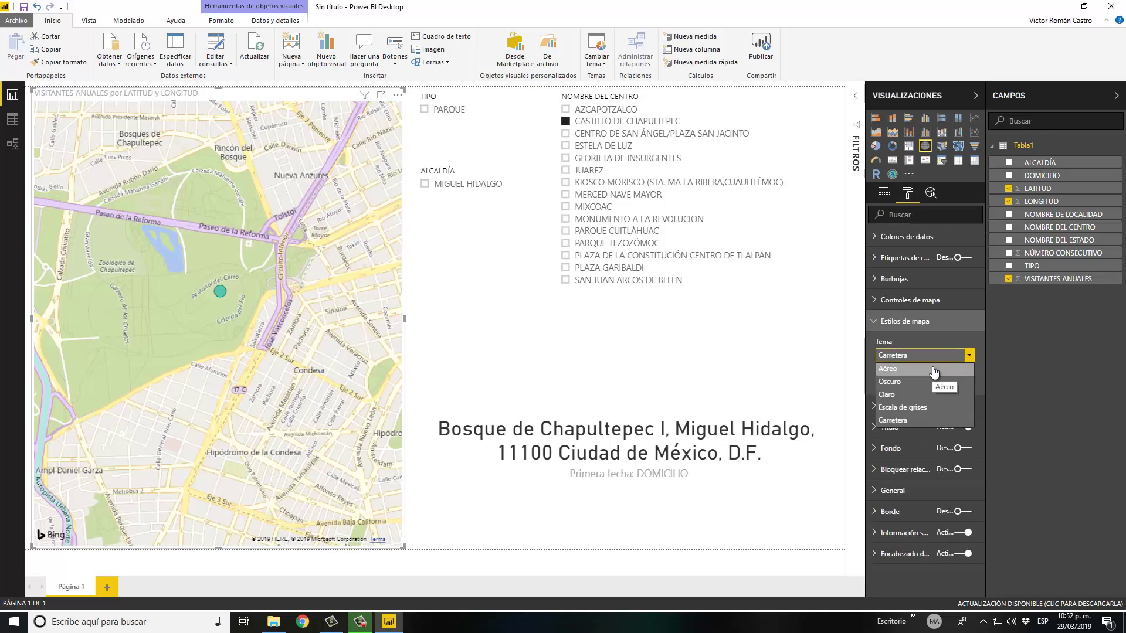
pyautogui.click(934, 370)
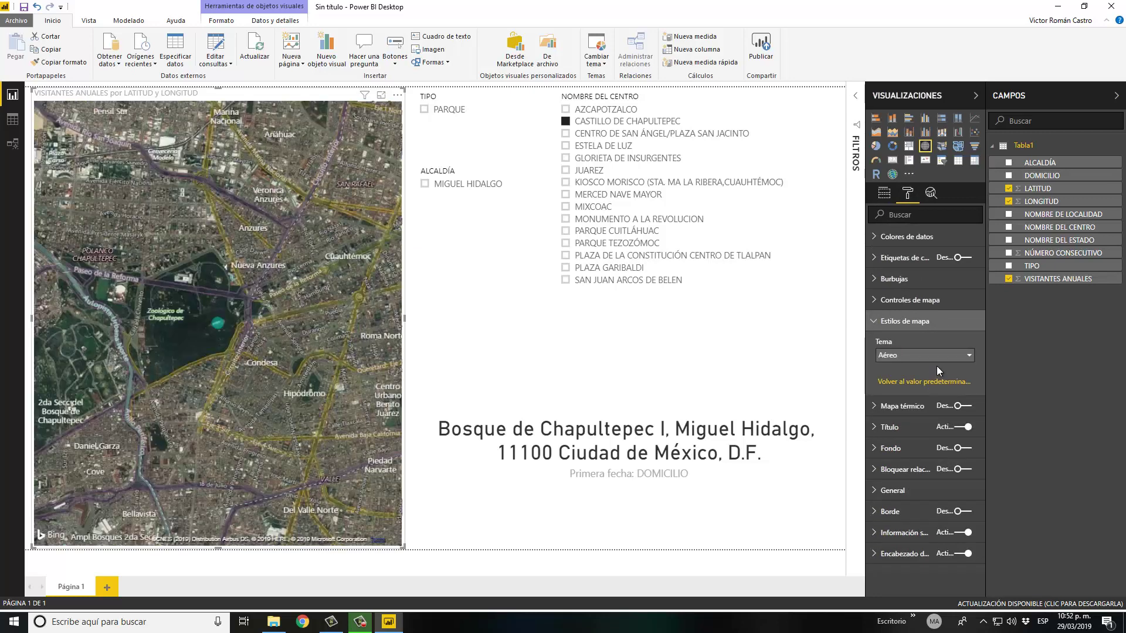
# Zoom in on the satellite view of Chapultepec Castle and the streets east of it
pyautogui.scroll(2, 264, 336)
pyautogui.scroll(3, 195, 353)
pyautogui.scroll(2, 310, 360)
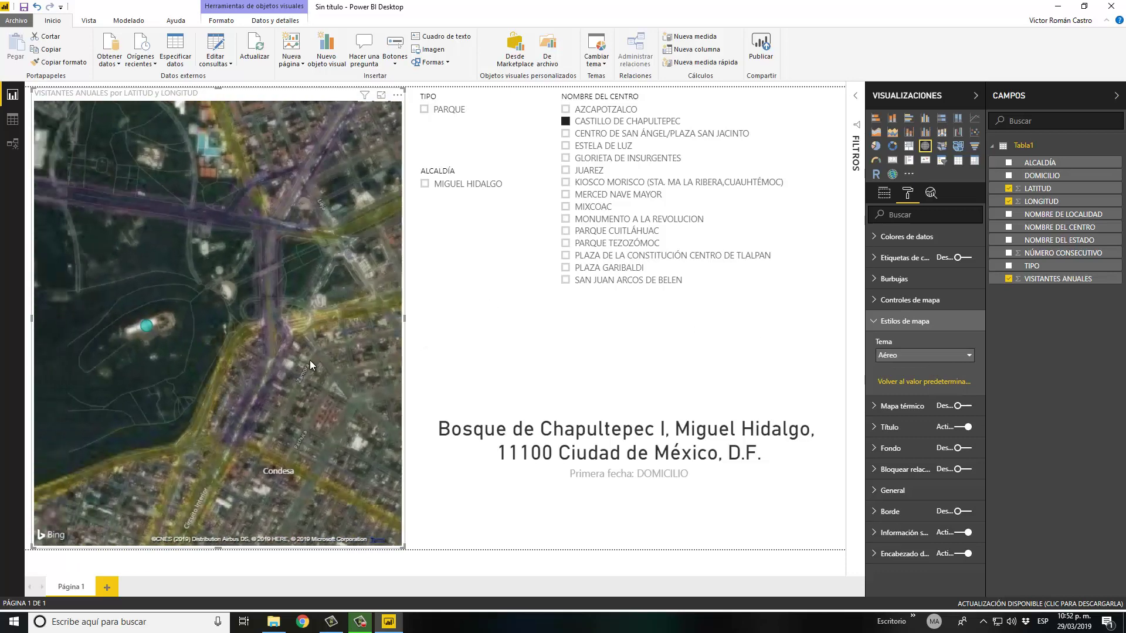
pyautogui.scroll(2, 223, 344)
pyautogui.scroll(1, 273, 325)
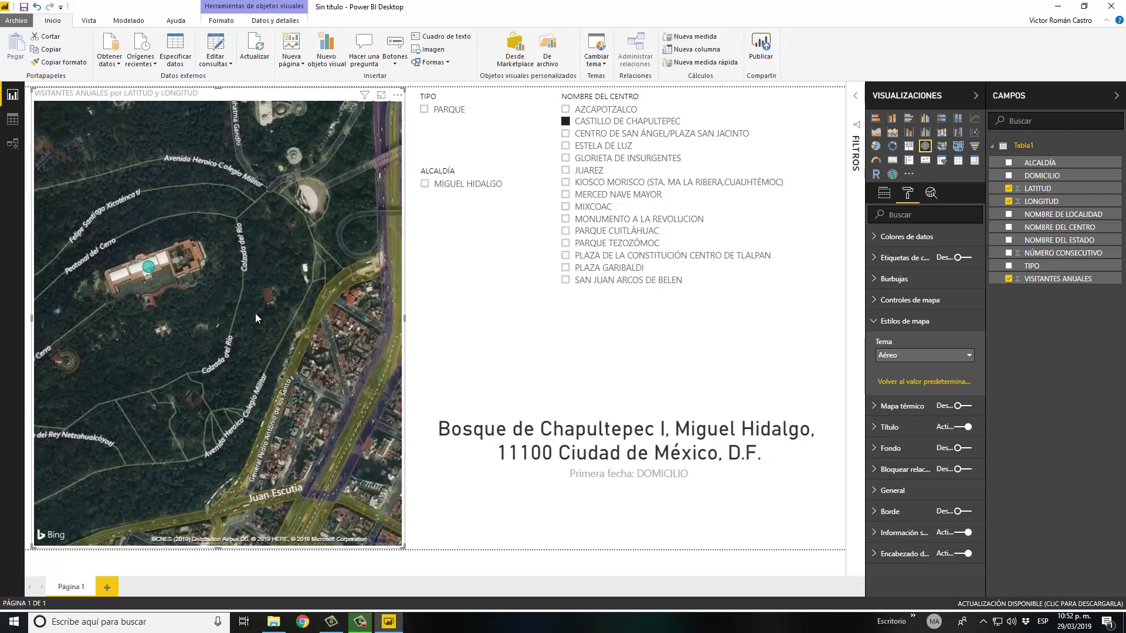
pyautogui.moveTo(256, 313)
pyautogui.mouseDown()
pyautogui.moveTo(170, 297)
pyautogui.moveTo(265, 316)
pyautogui.mouseUp()
pyautogui.scroll(2, 267, 317)
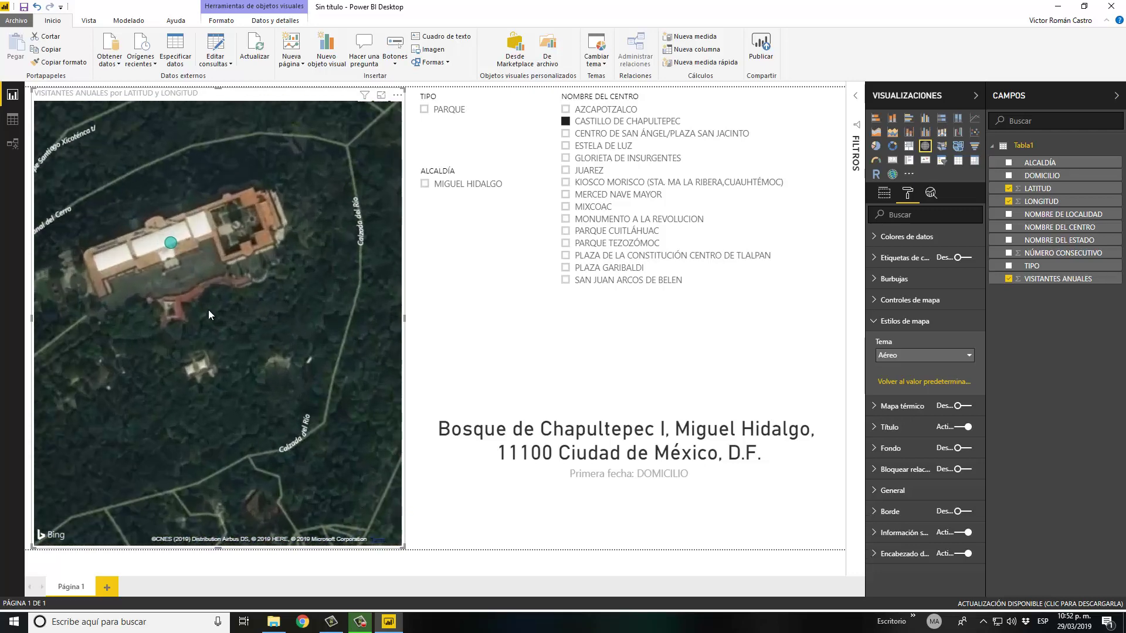
pyautogui.scroll(-2, 229, 314)
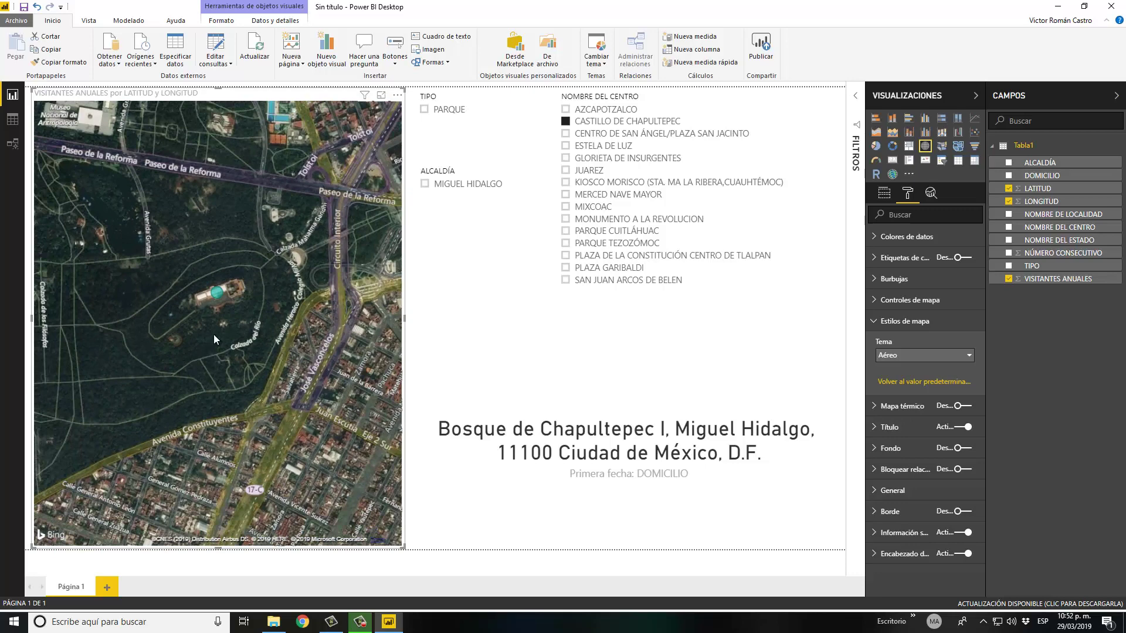
pyautogui.scroll(2, 214, 335)
pyautogui.scroll(1, 227, 329)
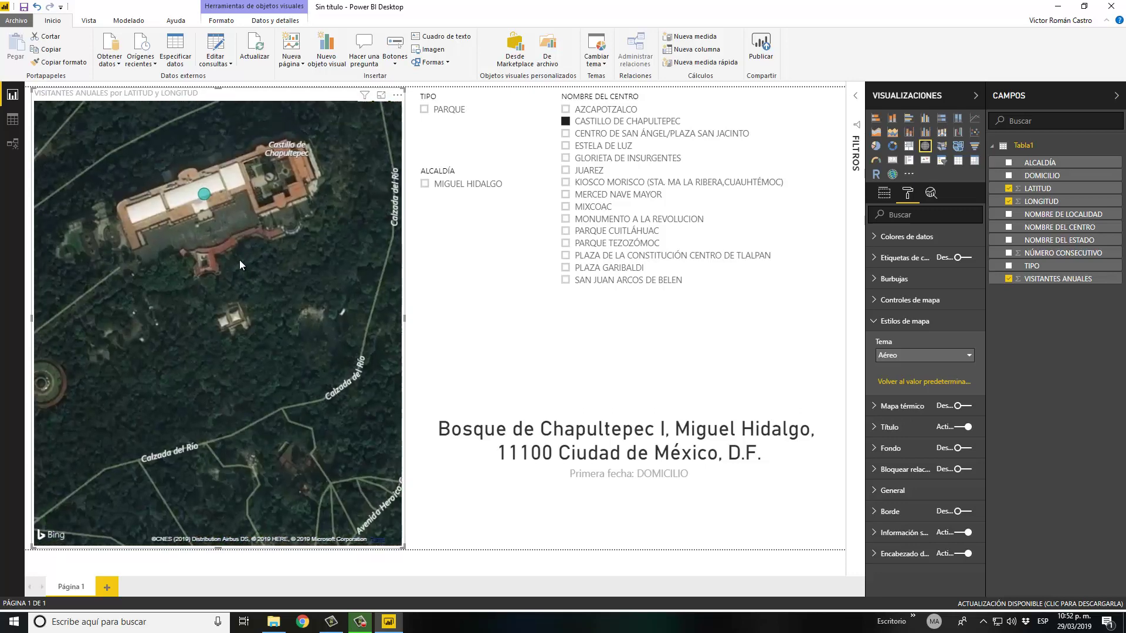
pyautogui.scroll(1, 240, 263)
pyautogui.scroll(-2, 246, 259)
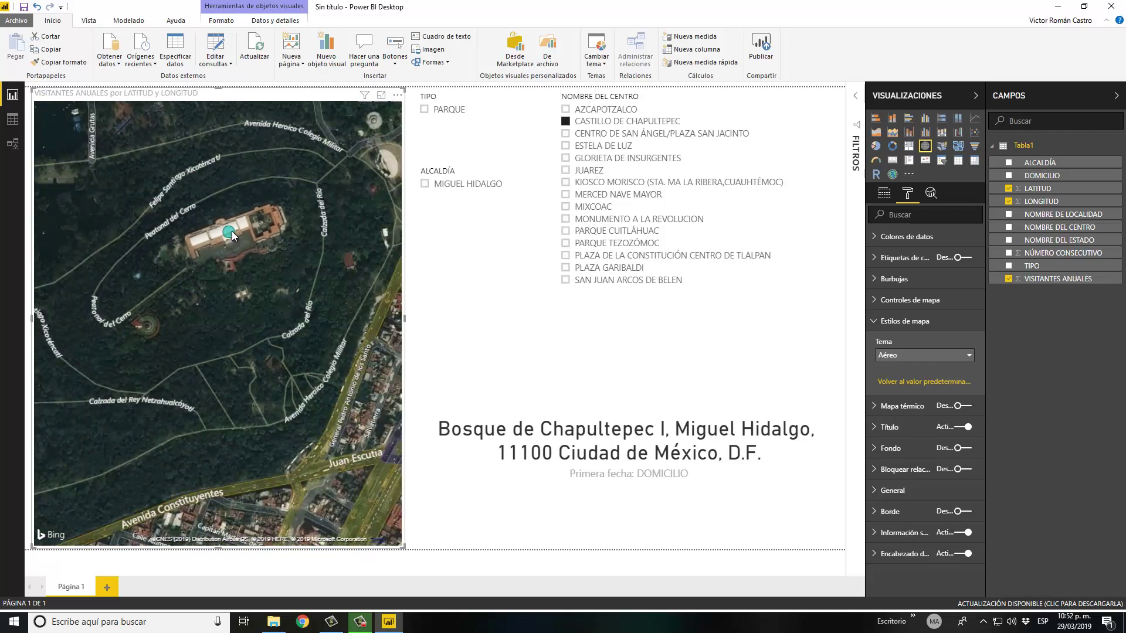
pyautogui.moveTo(203, 193)
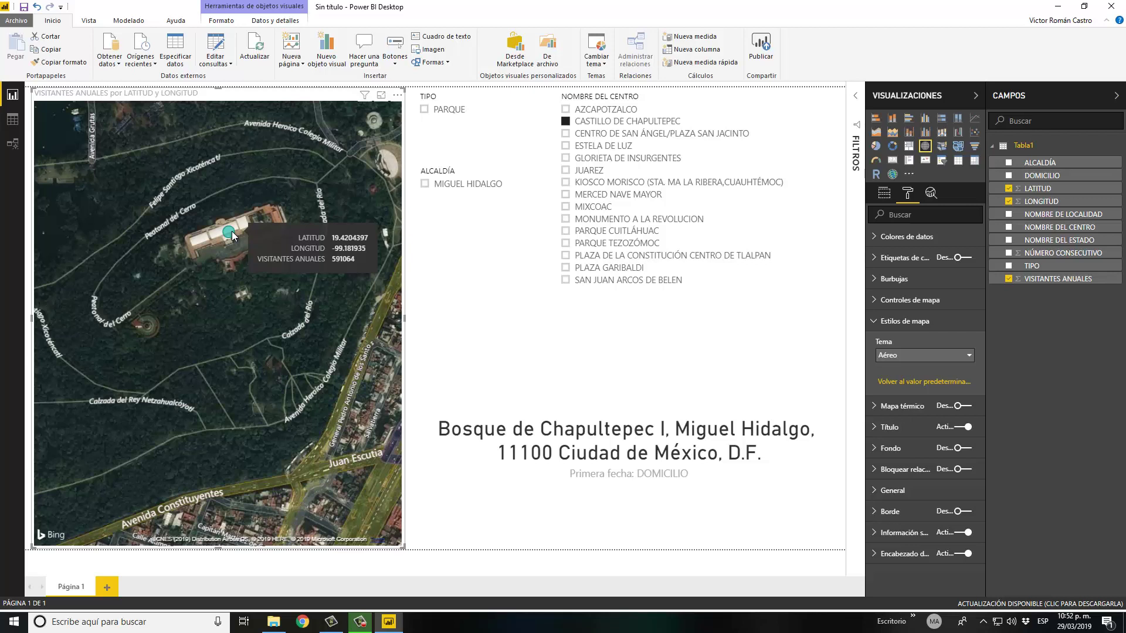
# Preview the Dark, Light and Grayscale map themes in turn
pyautogui.click(955, 359)
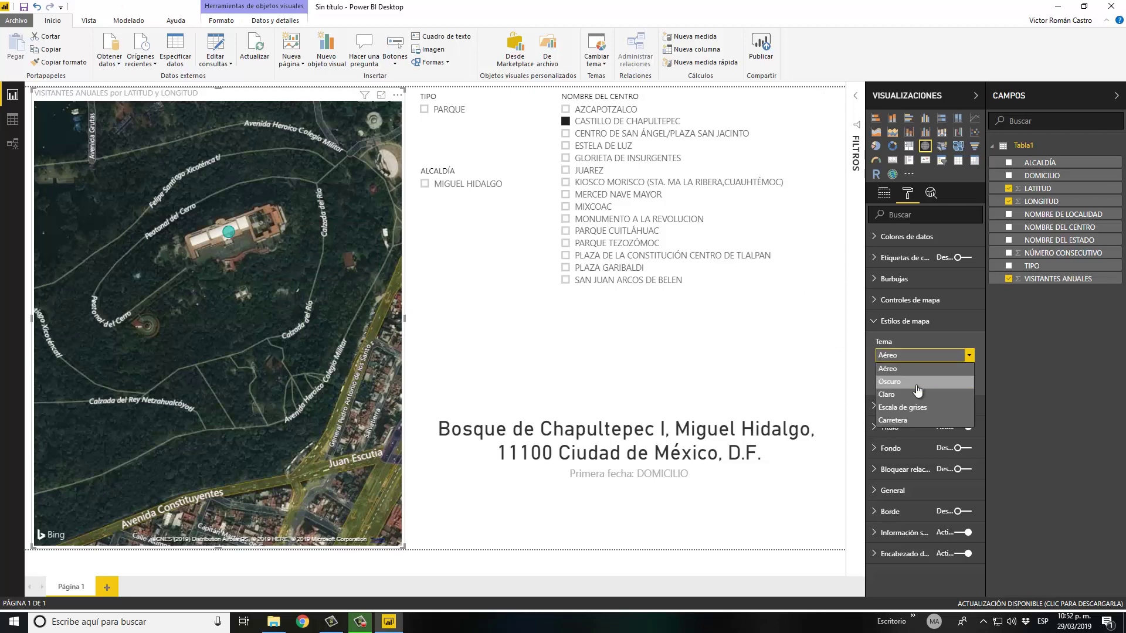
pyautogui.click(938, 381)
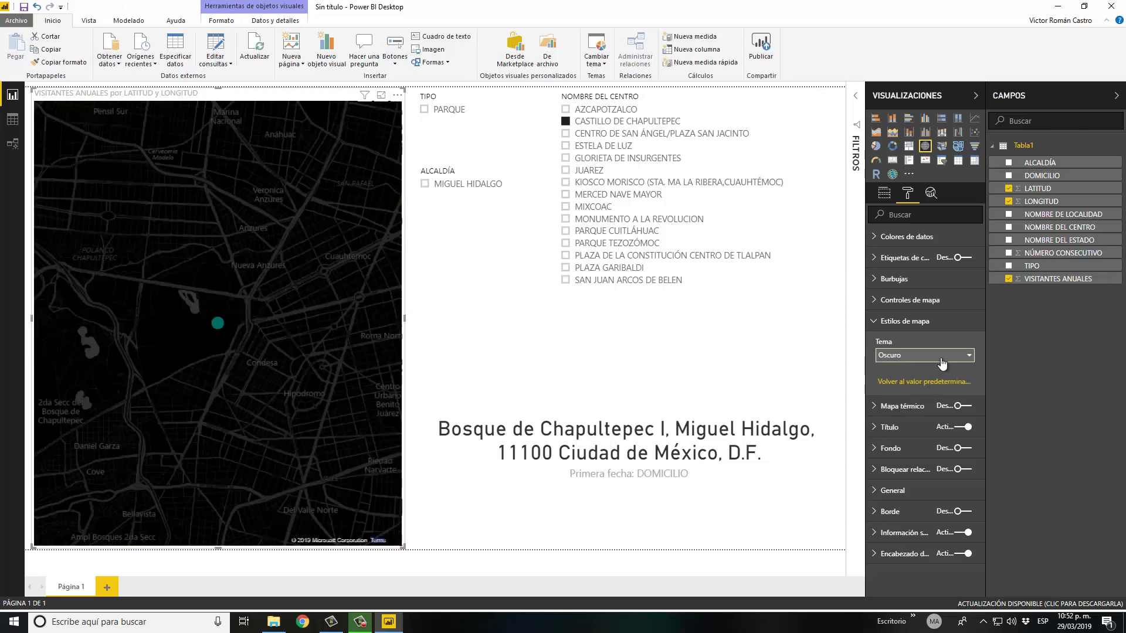
pyautogui.click(942, 362)
pyautogui.click(940, 398)
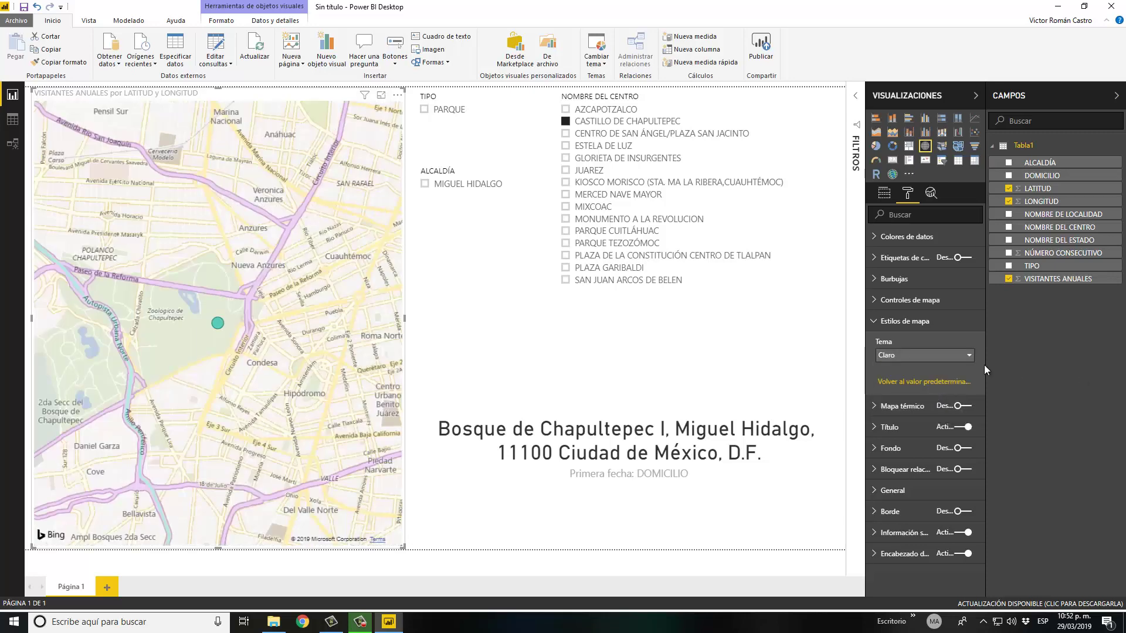
pyautogui.click(939, 356)
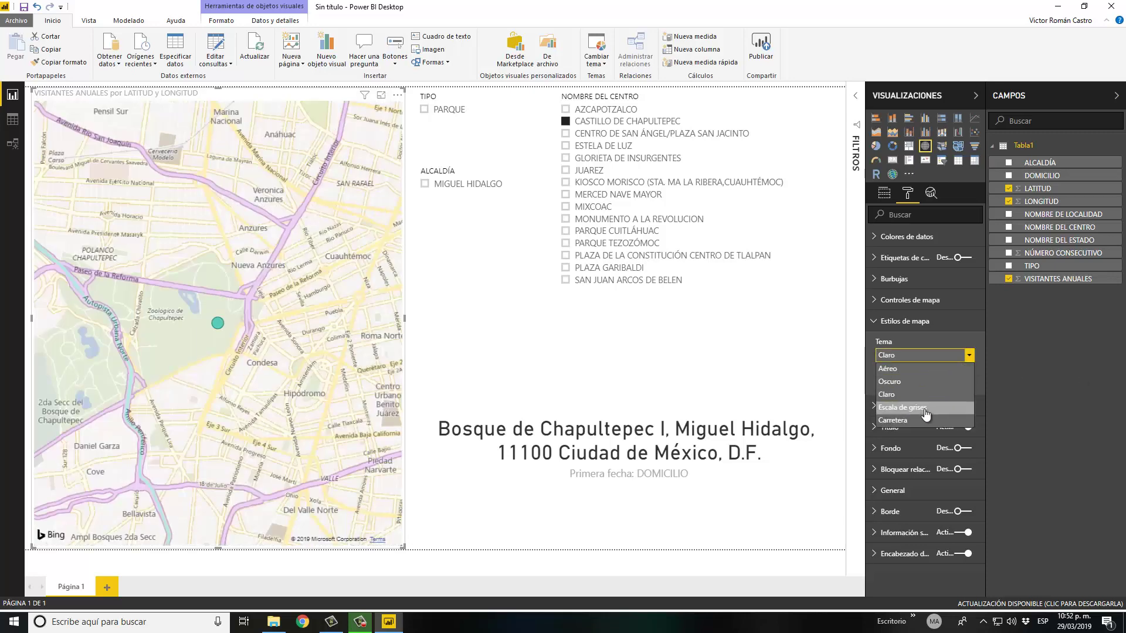
pyautogui.click(926, 408)
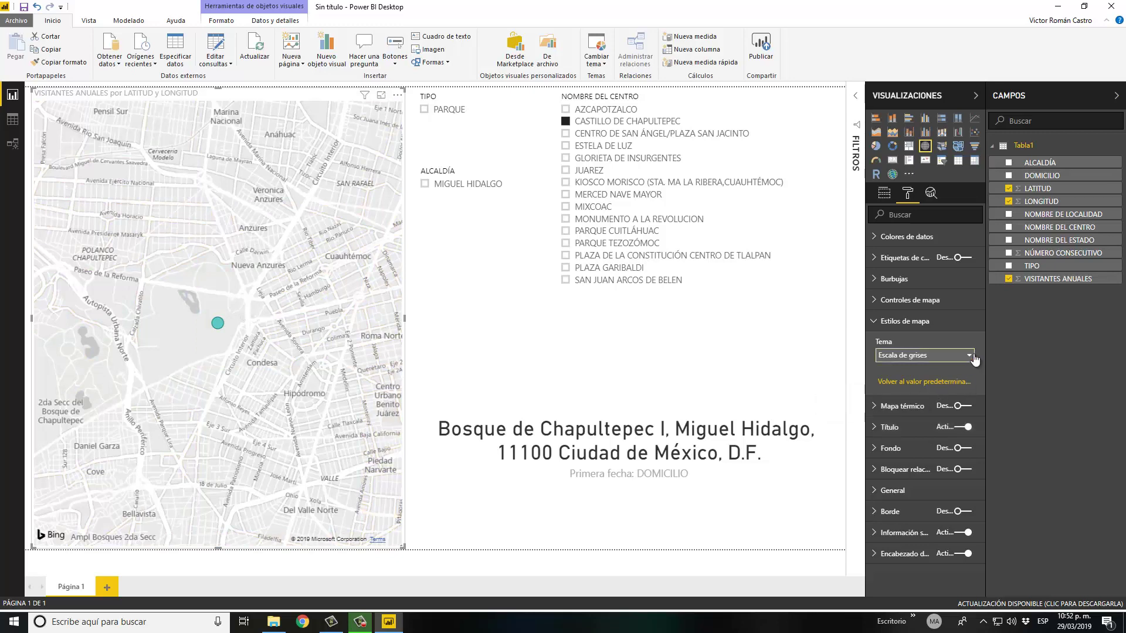
# Return the map to the Road theme and adjust the view around Chapultepec
pyautogui.click(969, 356)
pyautogui.click(949, 421)
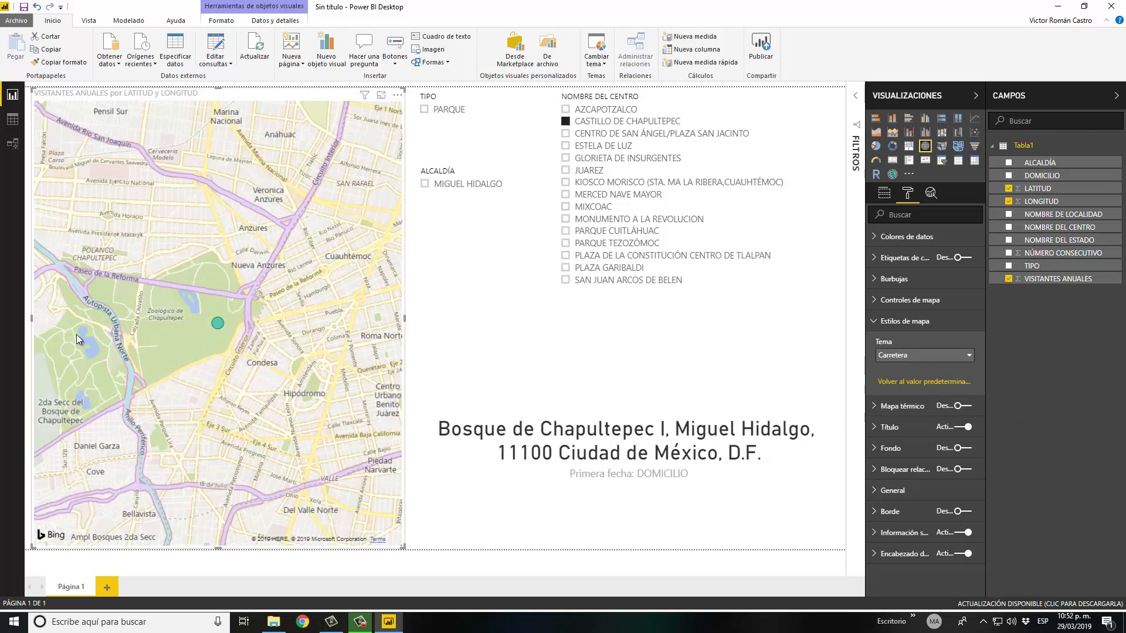
pyautogui.moveTo(259, 354); pyautogui.dragTo(277, 340)
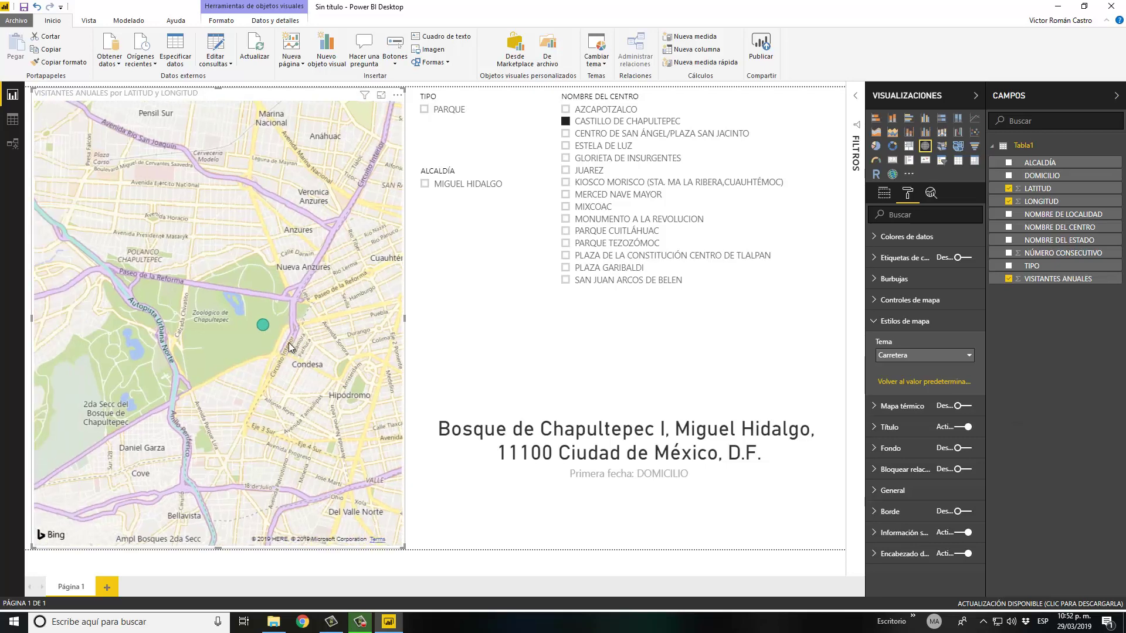
pyautogui.scroll(3, 282, 343)
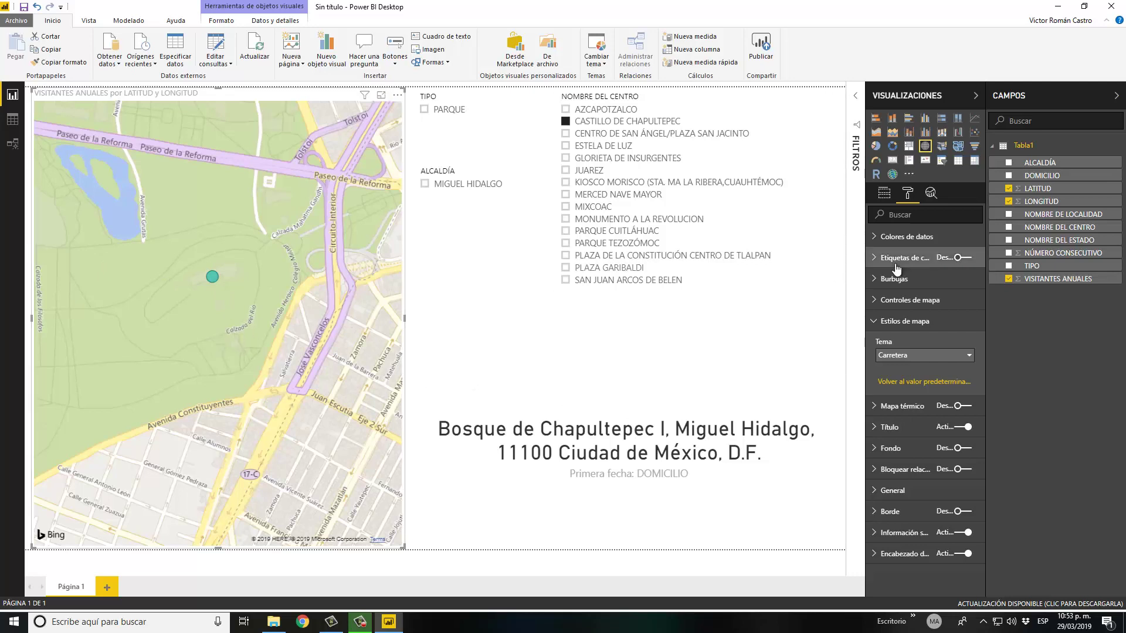
pyautogui.moveTo(628, 370)
pyautogui.moveTo(627, 176)
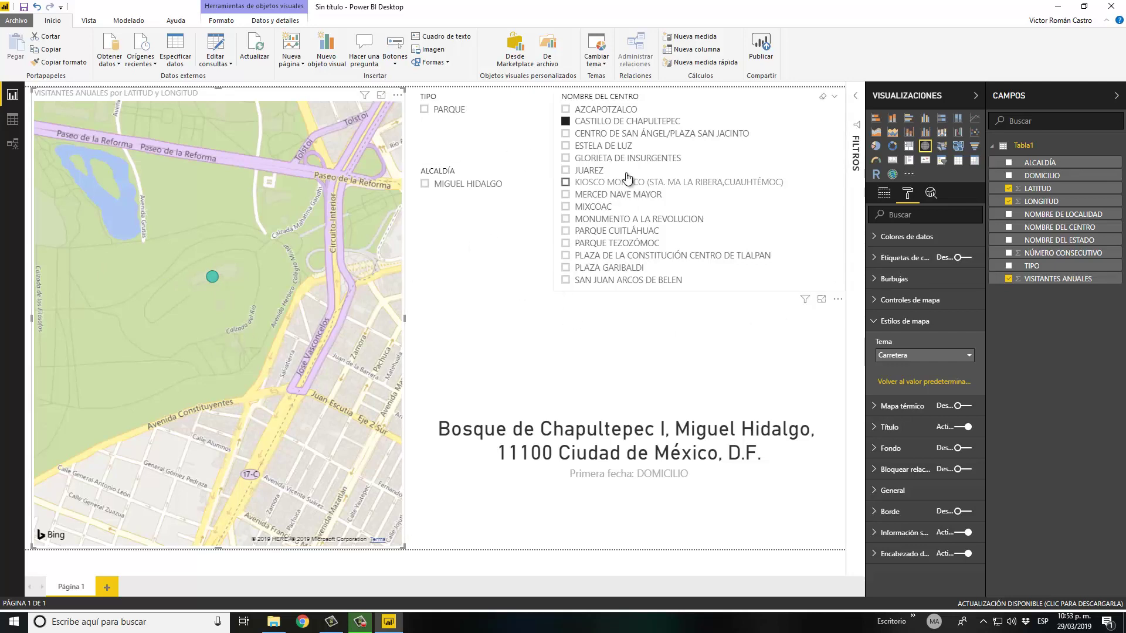
# Show only ESTELA DE LUZ, locate it on the map, then untick it
pyautogui.click(624, 152)
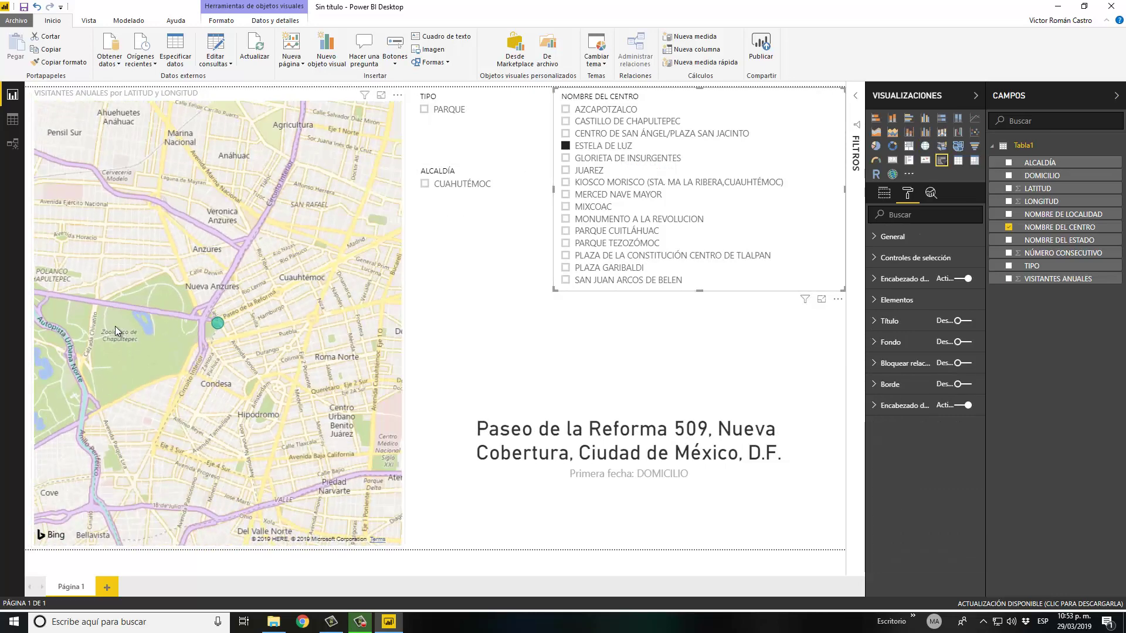
pyautogui.scroll(3, 168, 354)
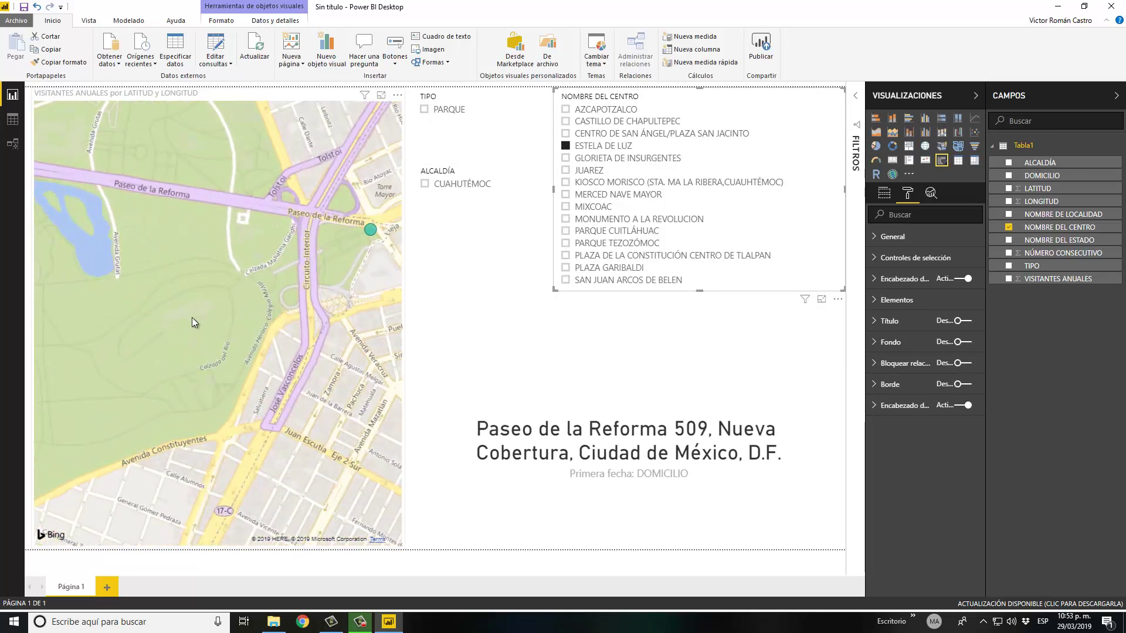
pyautogui.moveTo(207, 310); pyautogui.dragTo(147, 345)
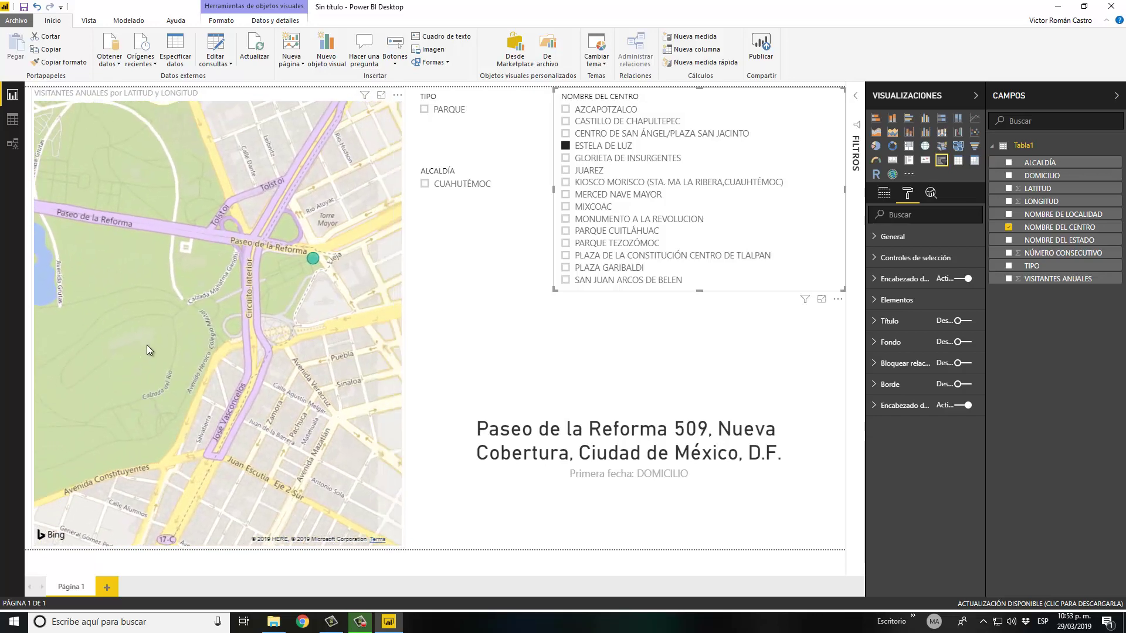
pyautogui.scroll(3, 256, 363)
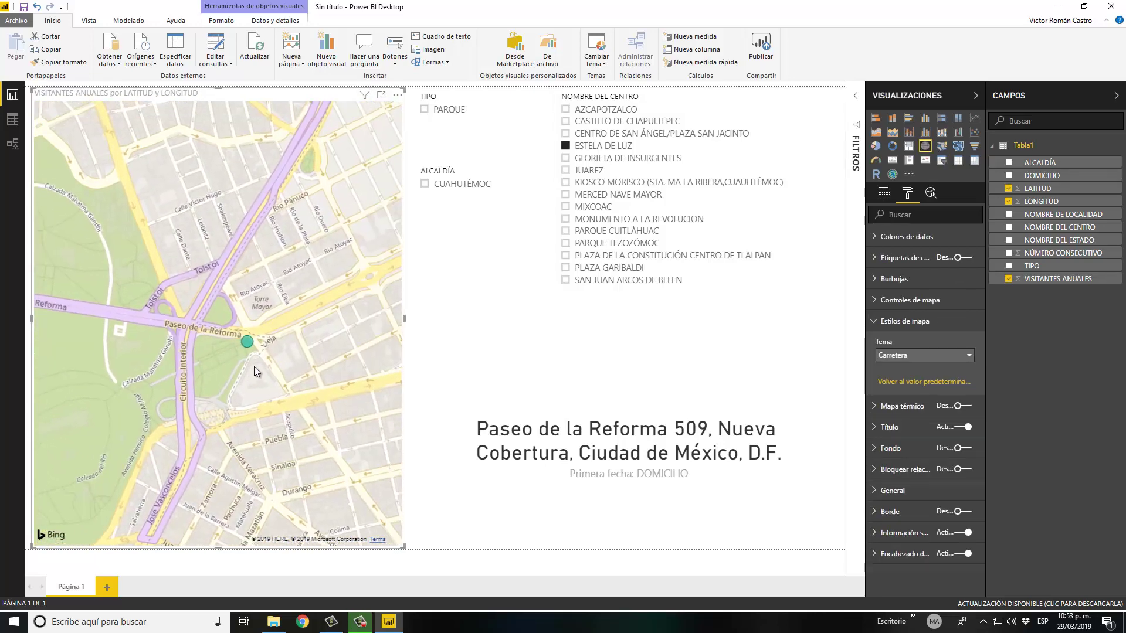
pyautogui.scroll(-2, 263, 362)
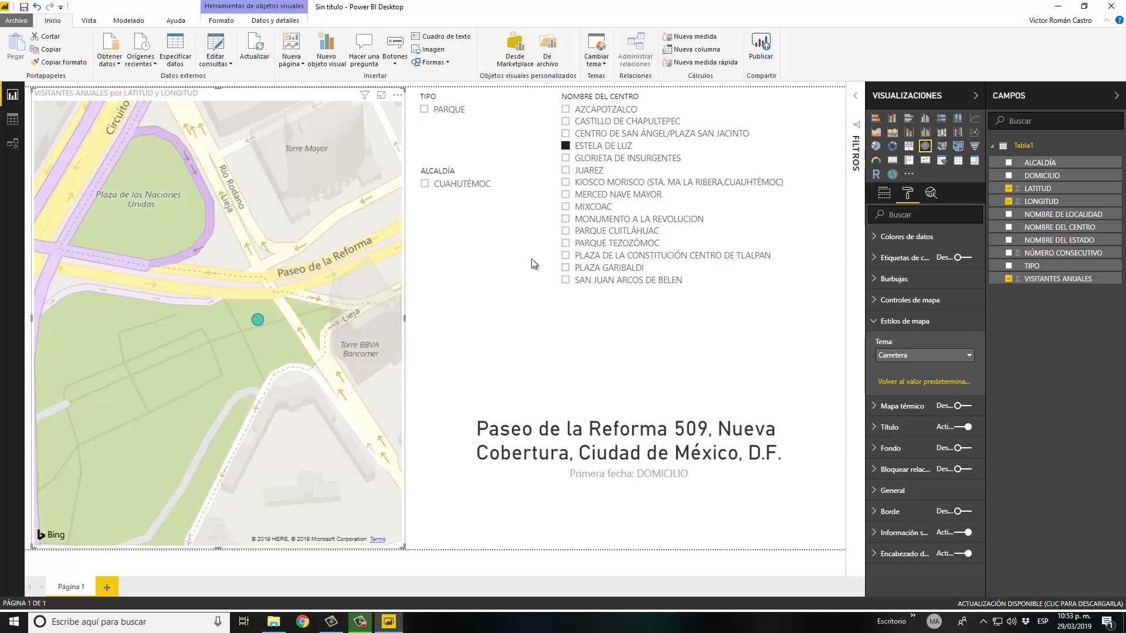
pyautogui.click(612, 151)
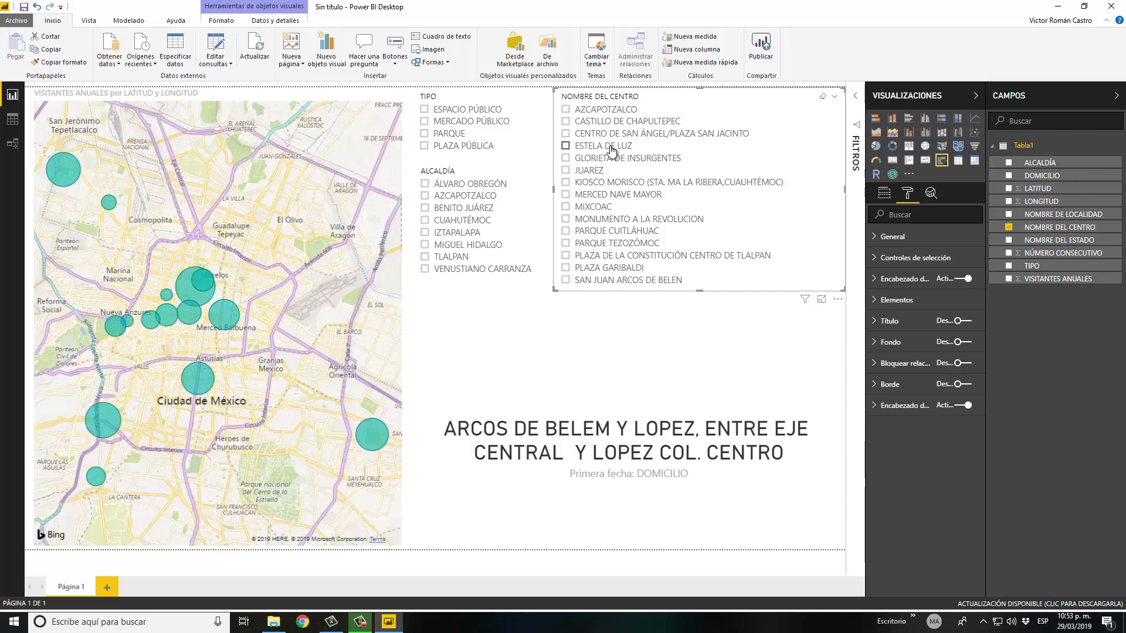
pyautogui.moveTo(699, 189)
pyautogui.click(596, 208)
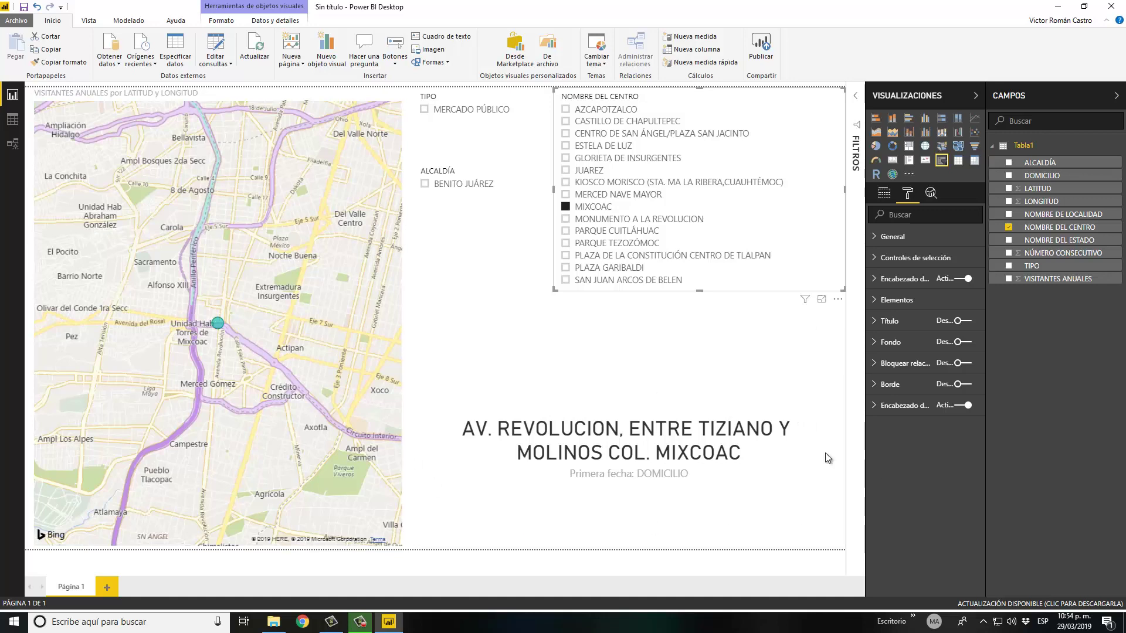
pyautogui.moveTo(728, 475)
pyautogui.click(604, 333)
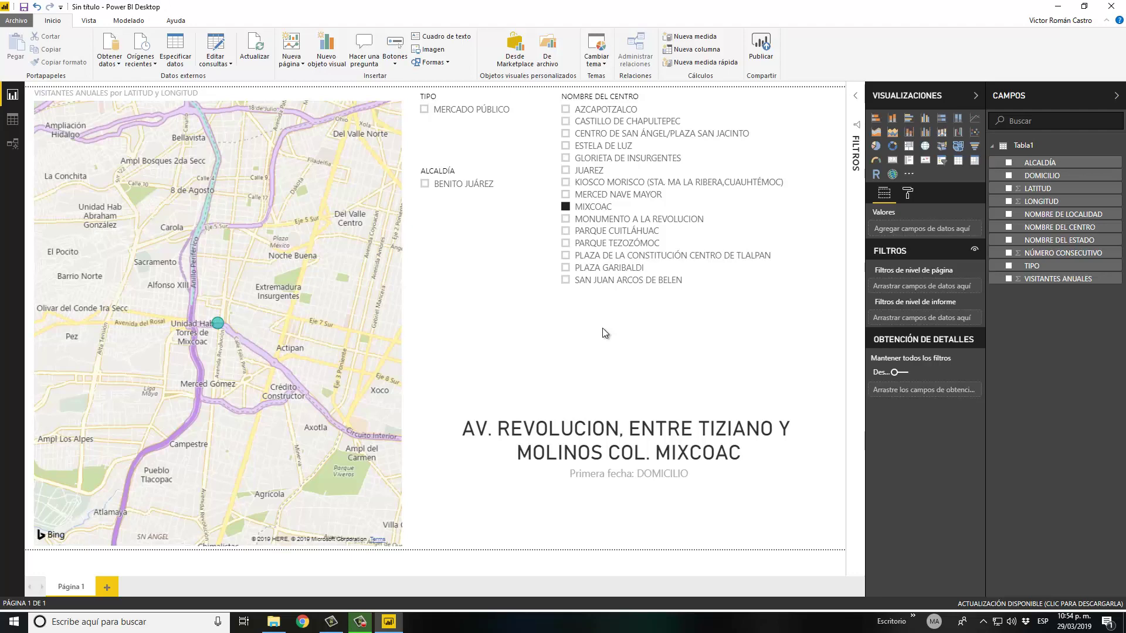
pyautogui.click(566, 207)
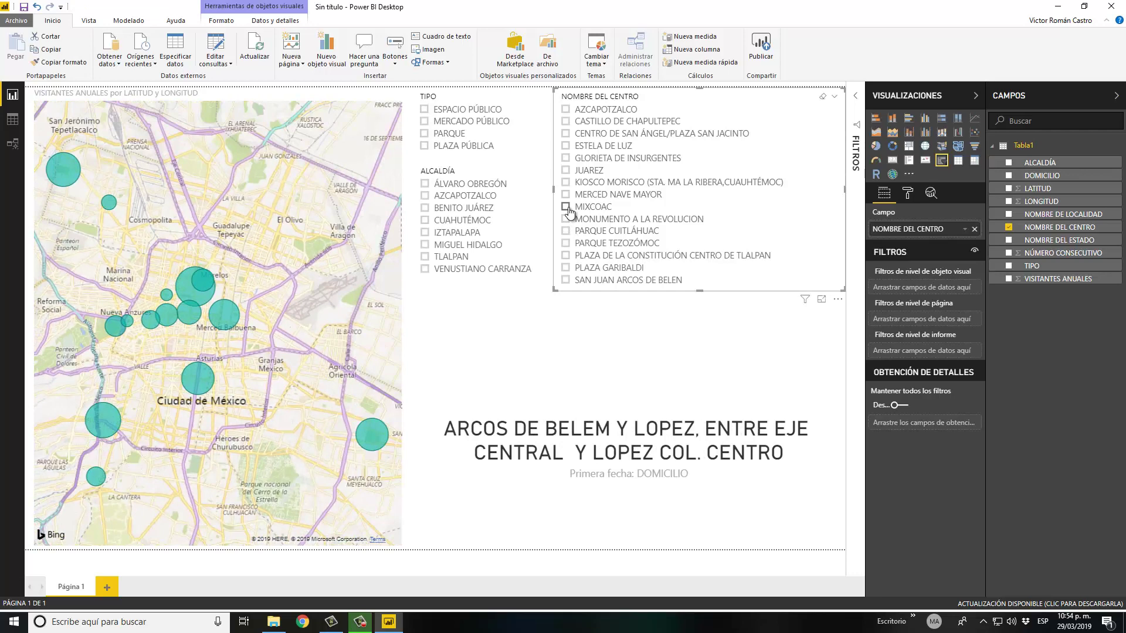
# Show the Format options for the NOMBRE DEL CENTRO slicer
pyautogui.click(907, 193)
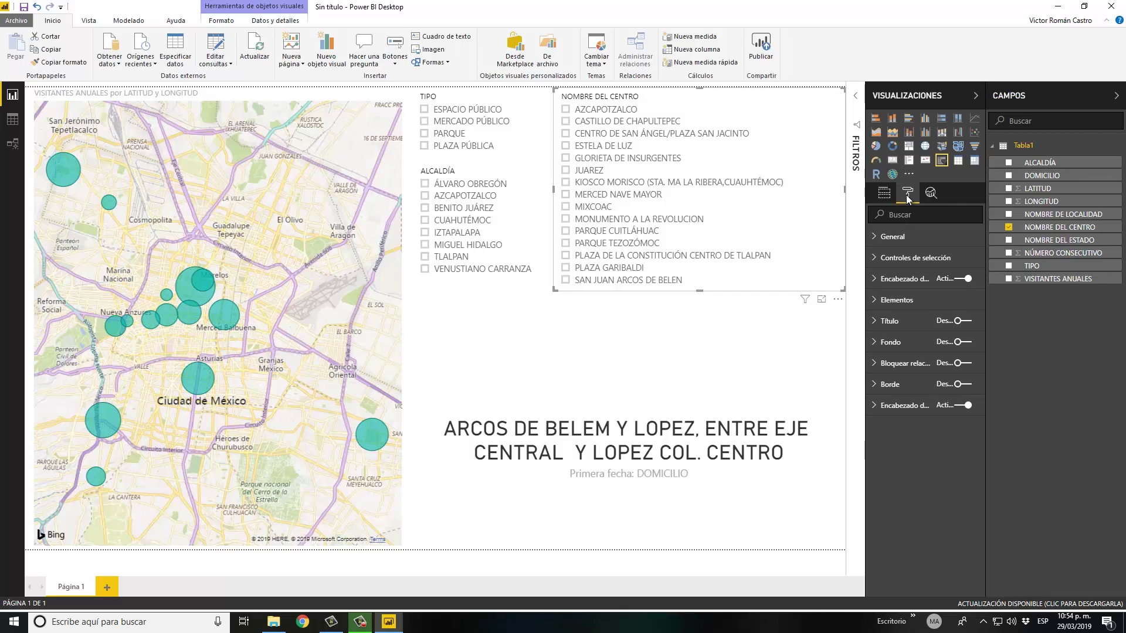